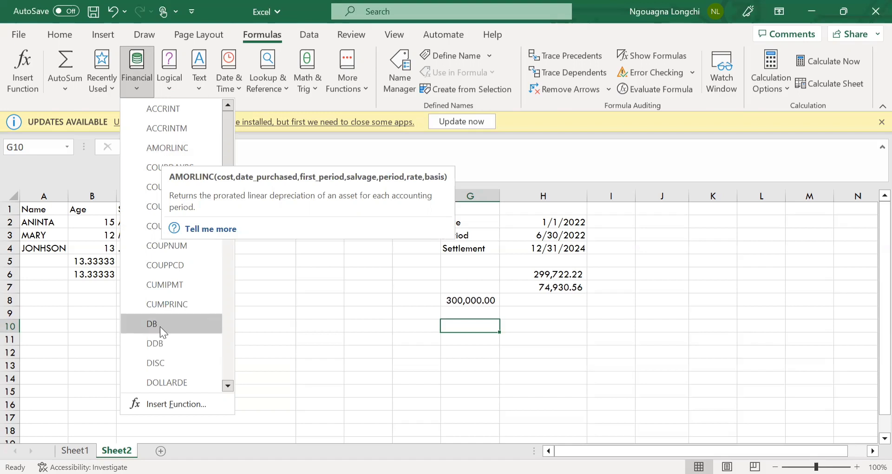
Browse the lists of available financial and logical functions in the function library
left_click(112, 84)
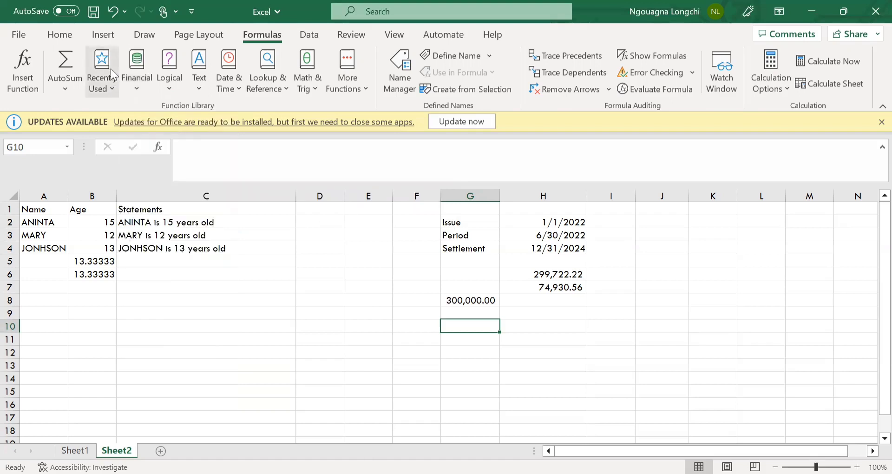
left_click(140, 92)
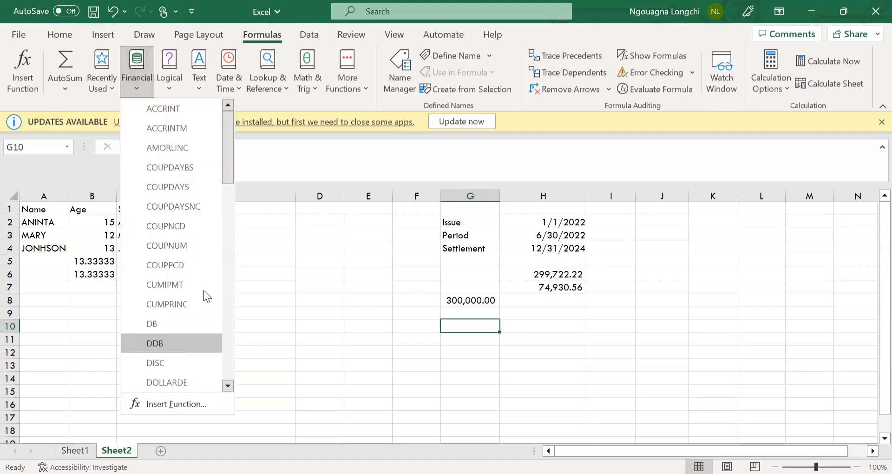
left_click(224, 274)
left_click_drag(224, 313, 221, 278)
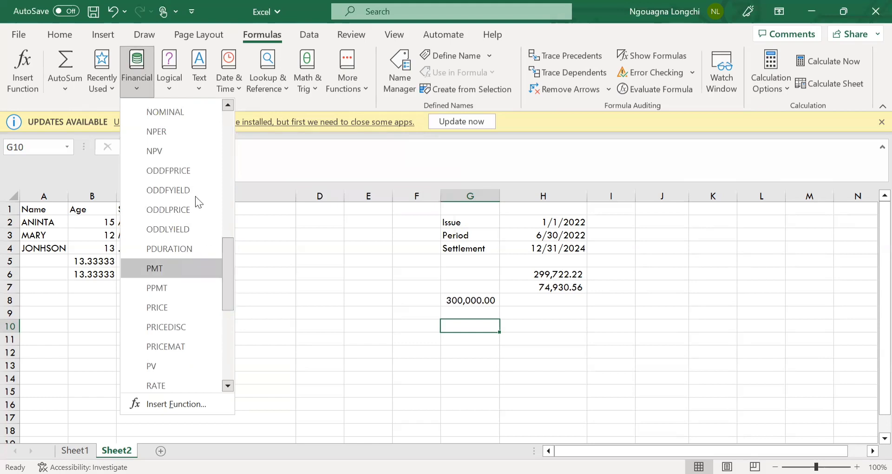
scroll(239, 318, "down", 6)
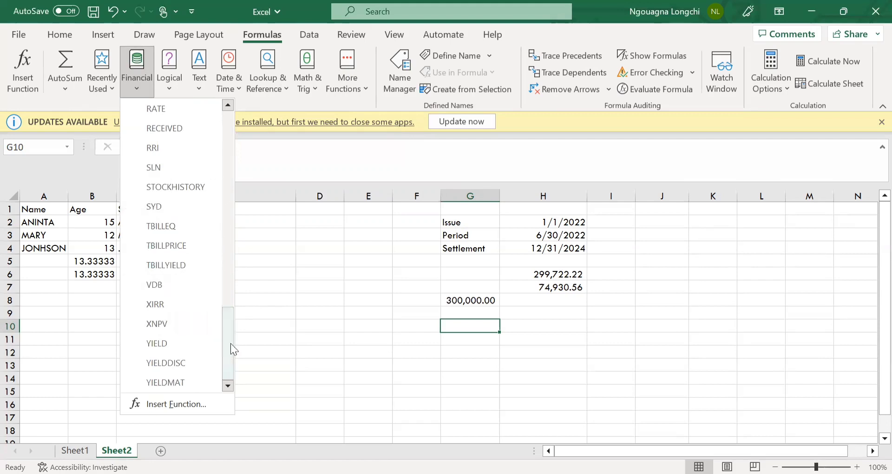
left_click_drag(230, 344, 213, 142)
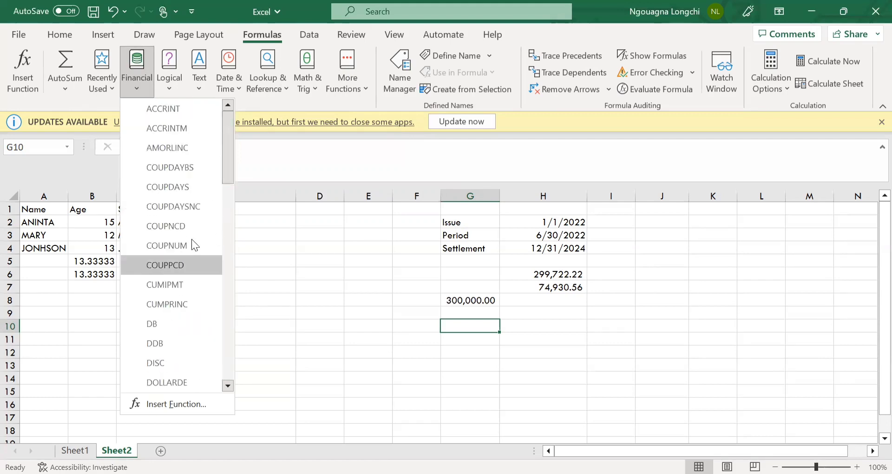
left_click(304, 283)
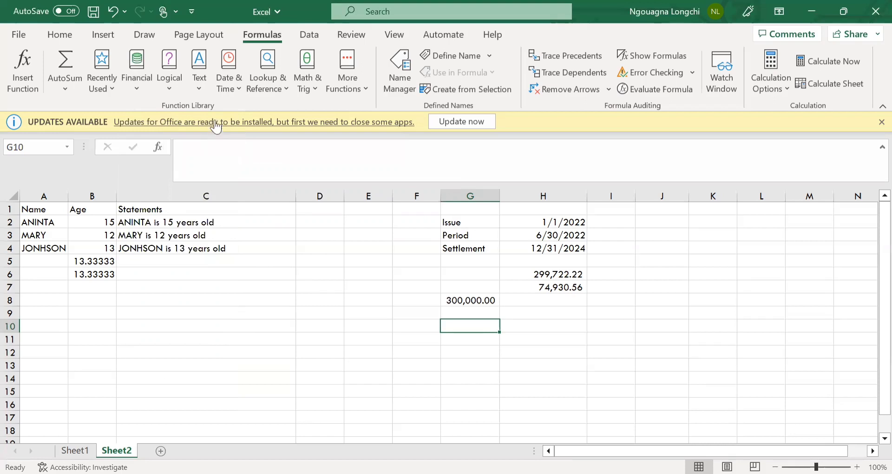
left_click(170, 84)
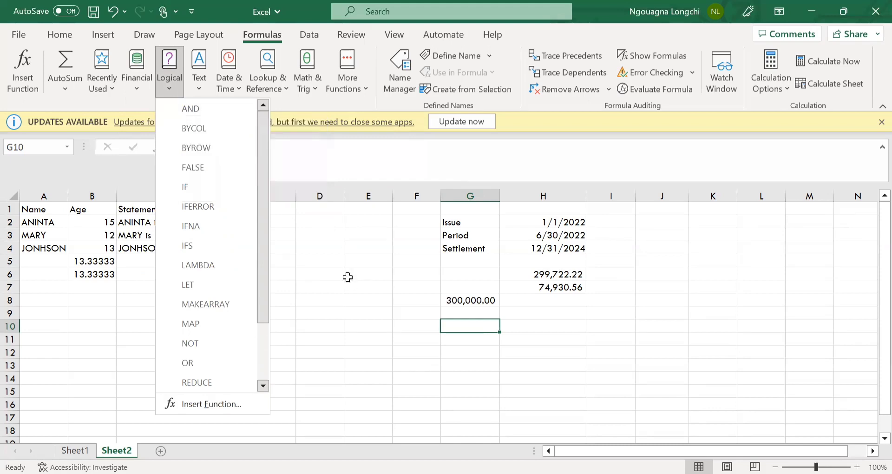
key("Escape")
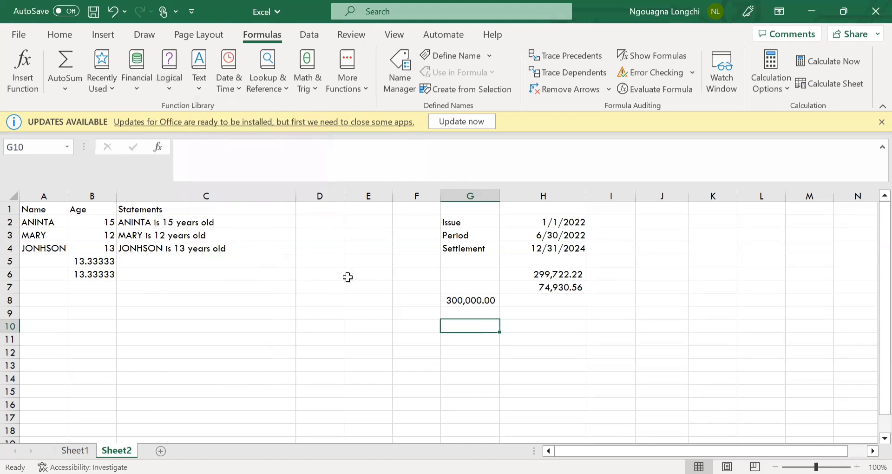
Review the name in A2 and the age in B2 on Sheet2
key("Left")
key("Left")
key("Left")
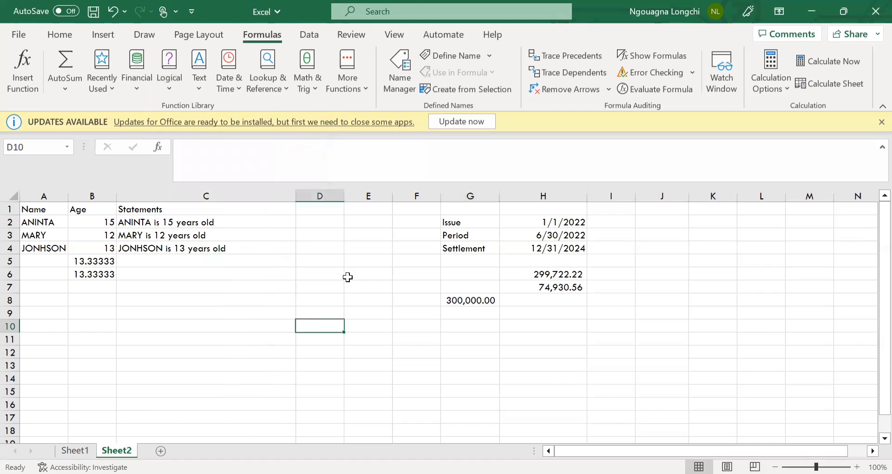
left_click(42, 232)
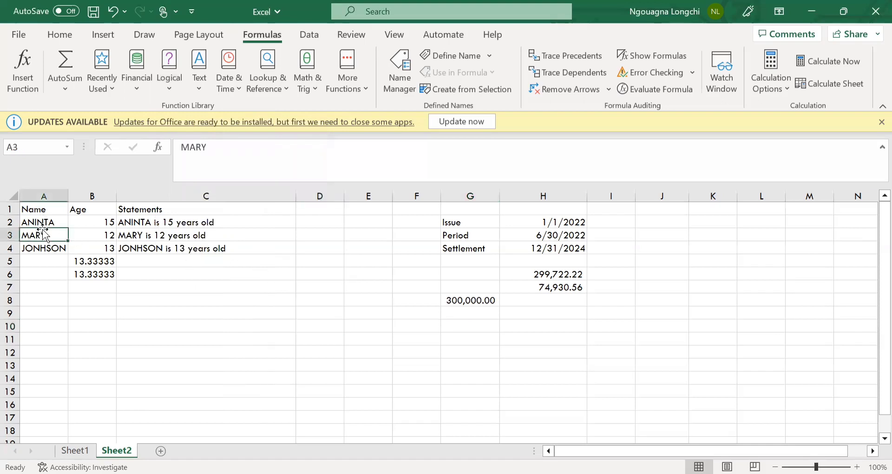
left_click(42, 222)
left_click(94, 222)
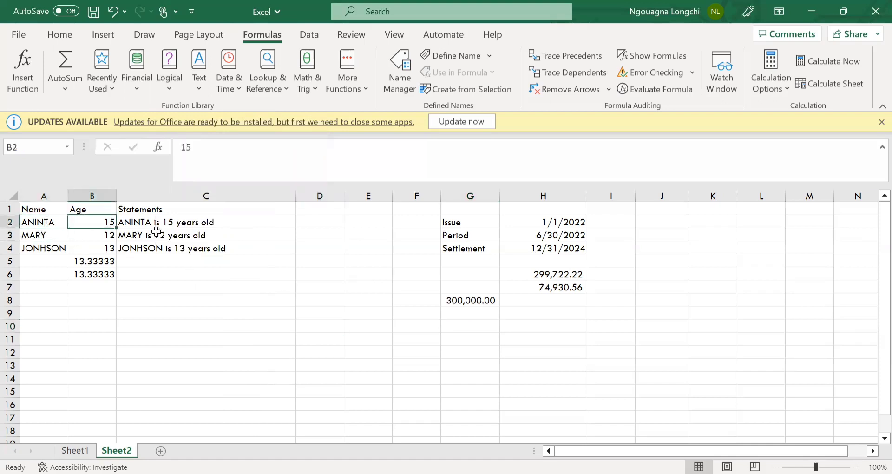
left_click(322, 225)
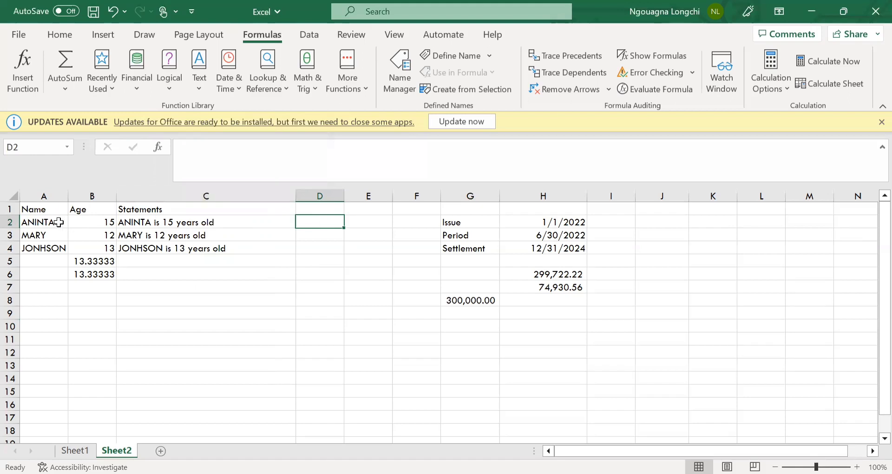
left_click(59, 222)
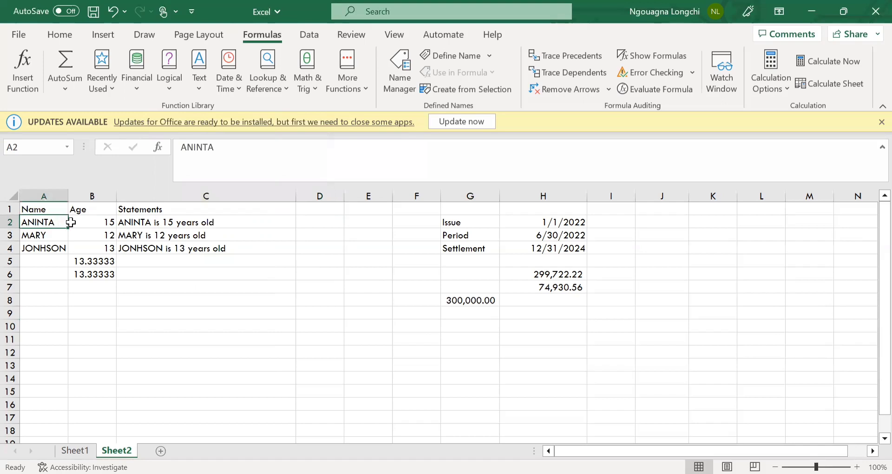
left_click(83, 222)
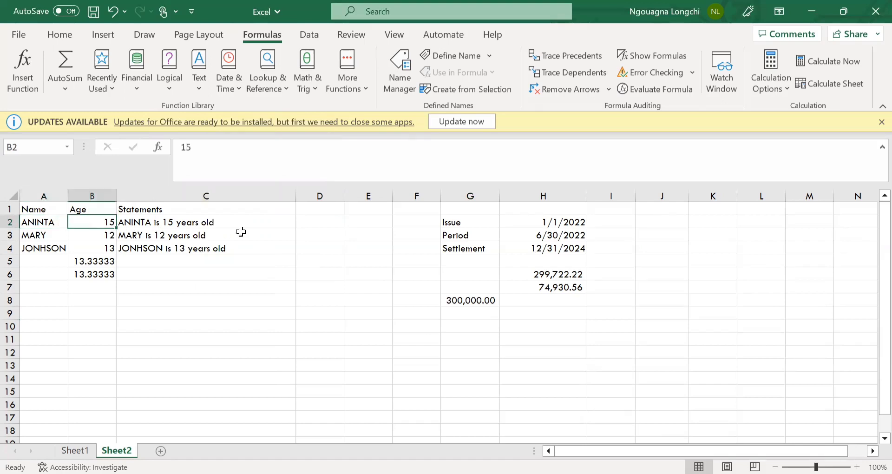
Insert the logical AND function in D2, with a first condition testing whether A2 equals the person's first name in quotation marks
left_click(299, 223)
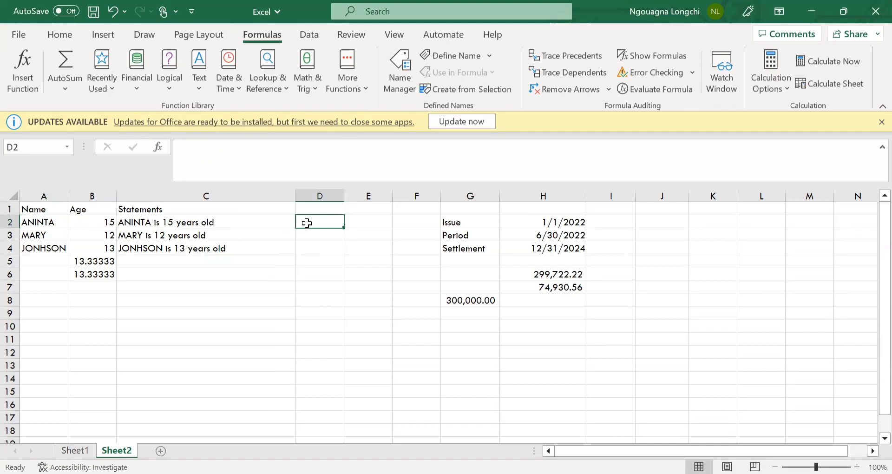
left_click(171, 85)
left_click(178, 104)
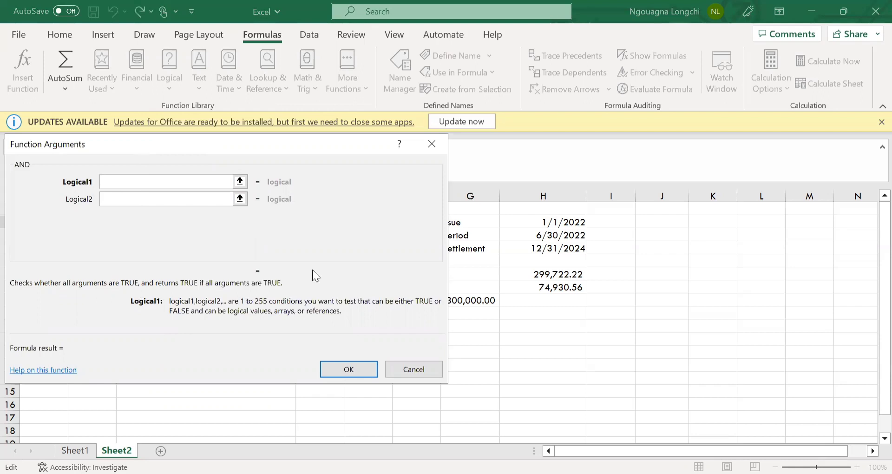
left_click_drag(75, 145, 312, 269)
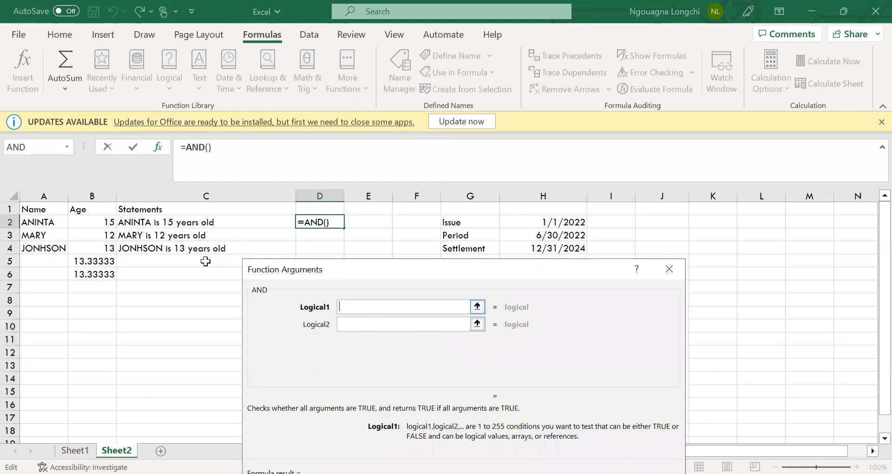
left_click(44, 224)
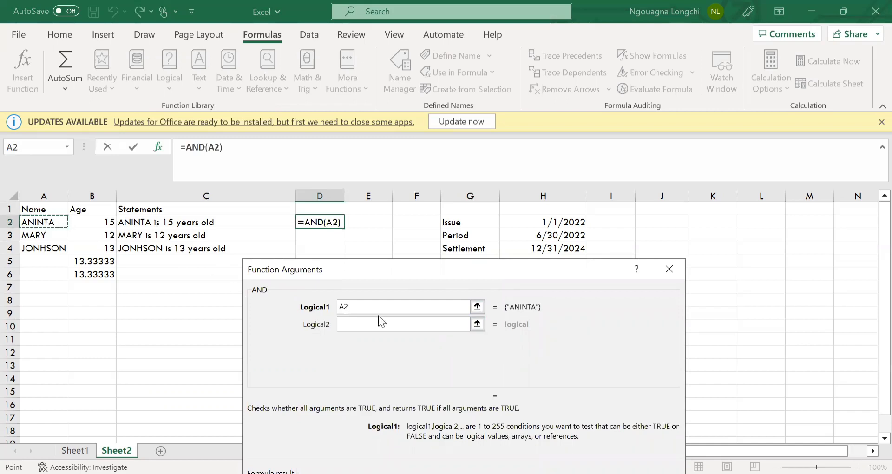
type("=")
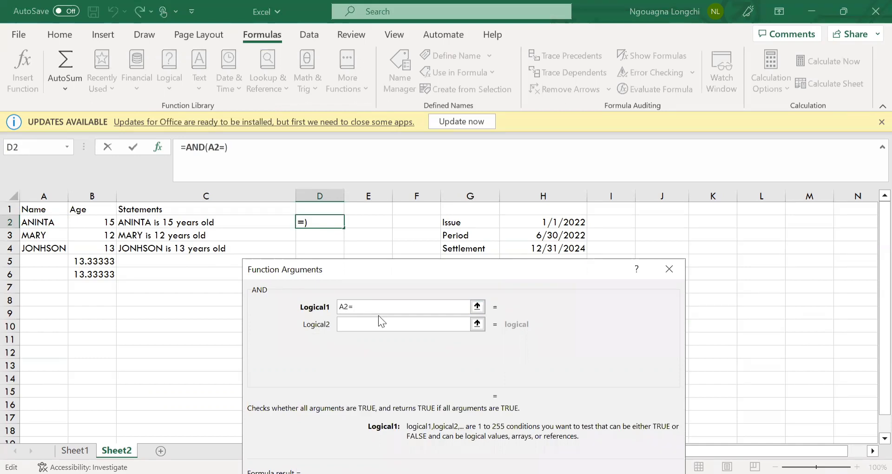
type("\"Anita\"")
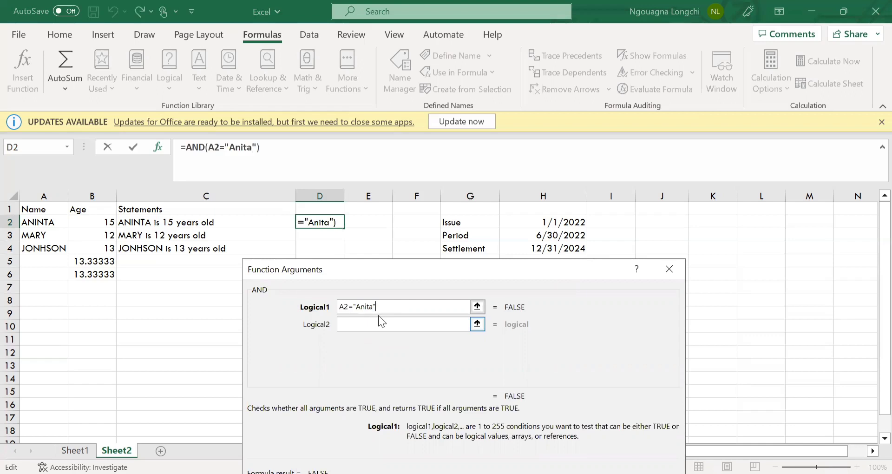
key("Tab")
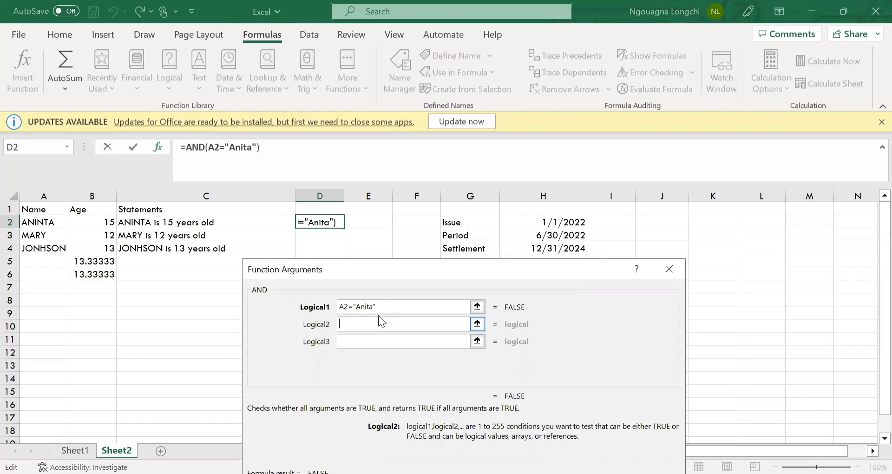
Add B2=15 as the second condition of the AND function and enter the formula in D2
left_click(351, 306)
left_click(376, 323)
left_click(97, 221)
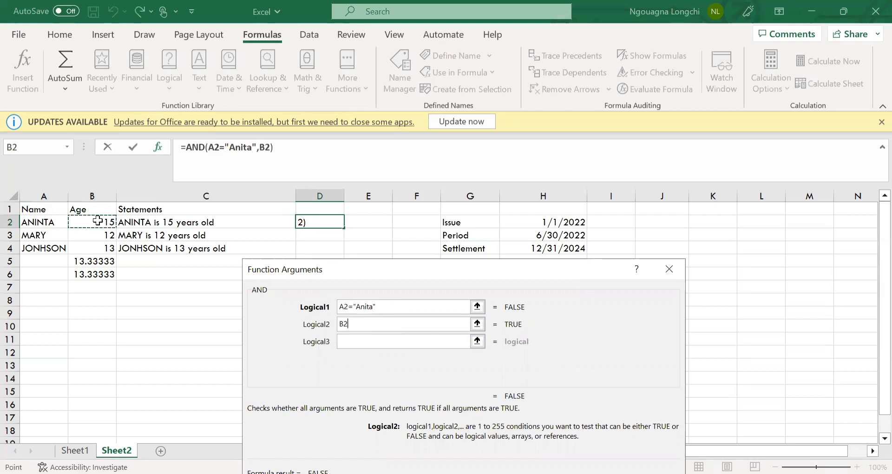
type("=15")
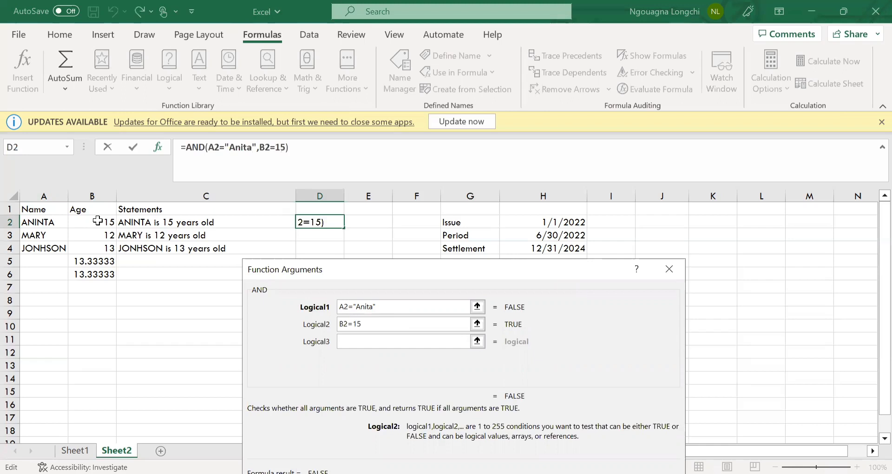
left_click(367, 322)
key("Tab")
left_click(367, 323)
left_click_drag(389, 267, 371, 260)
key("Tab")
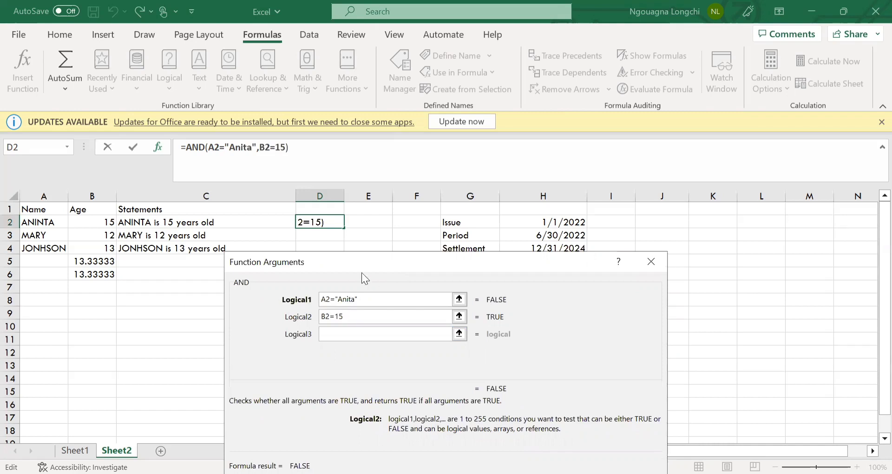
key("Return")
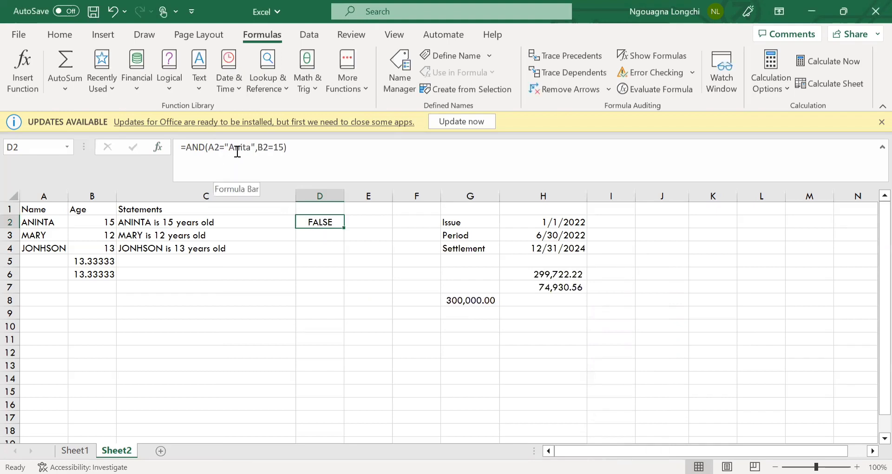
left_click(282, 149)
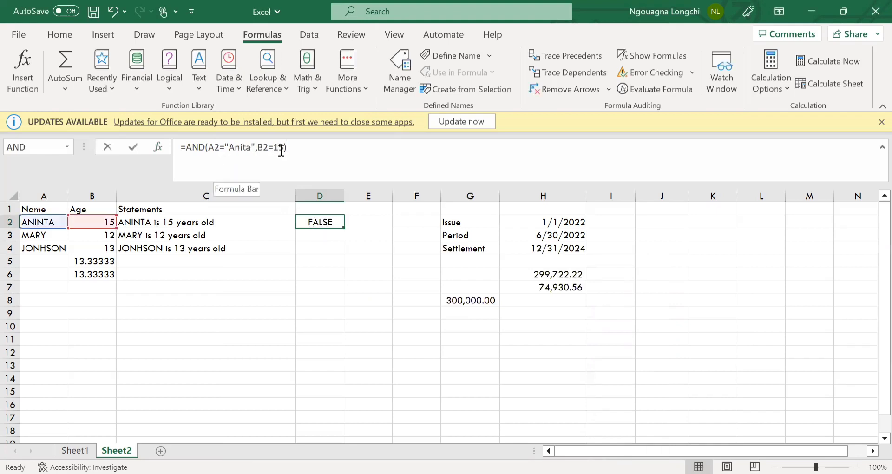
left_click(287, 147)
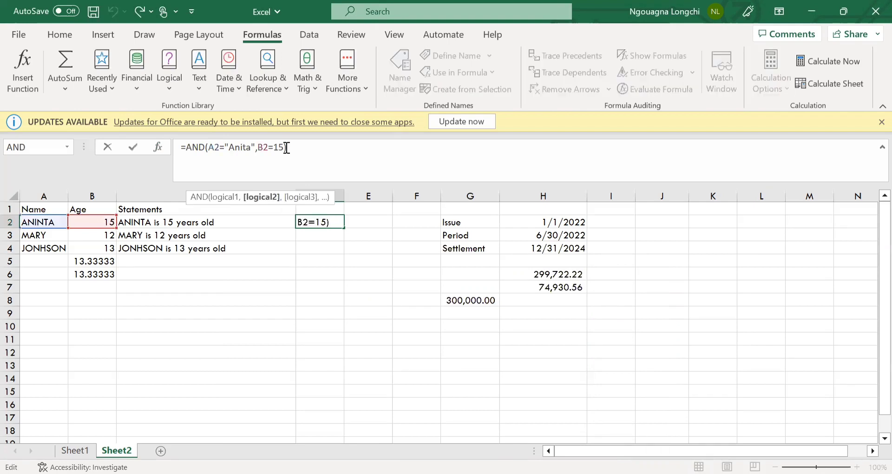
left_click(287, 148)
type(",")
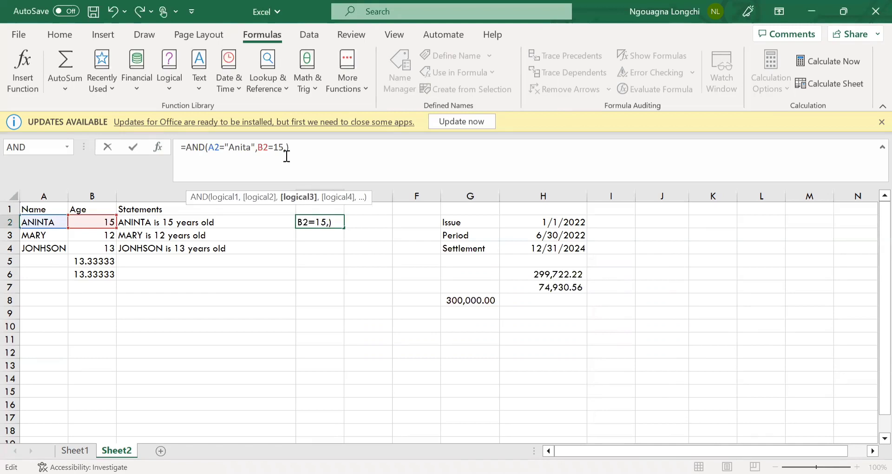
key("BackSpace")
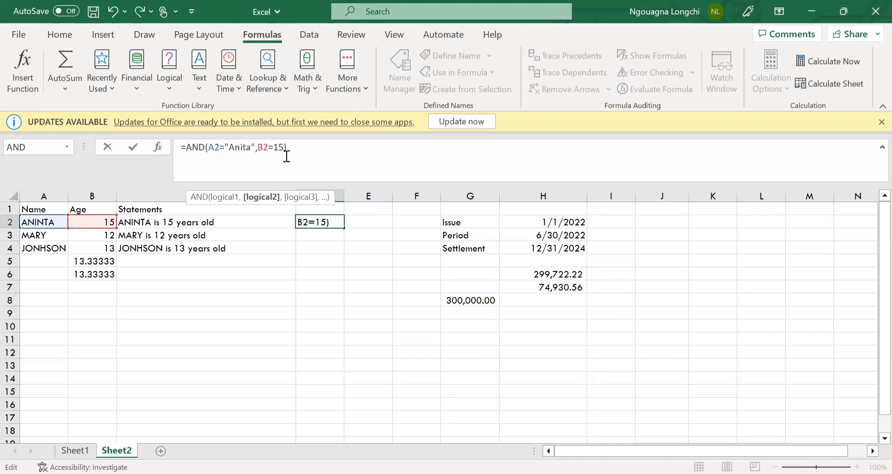
type(",)")
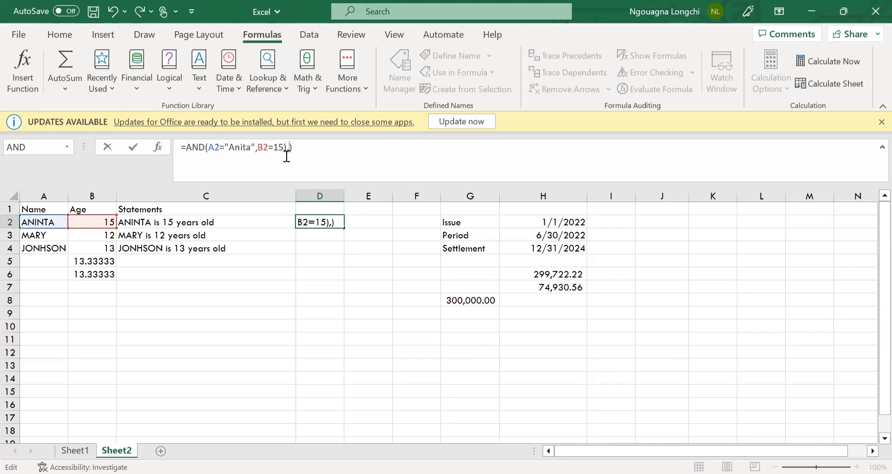
key("BackSpace")
key("BackSpace")
left_click(334, 247)
left_click(323, 213)
left_click(322, 222)
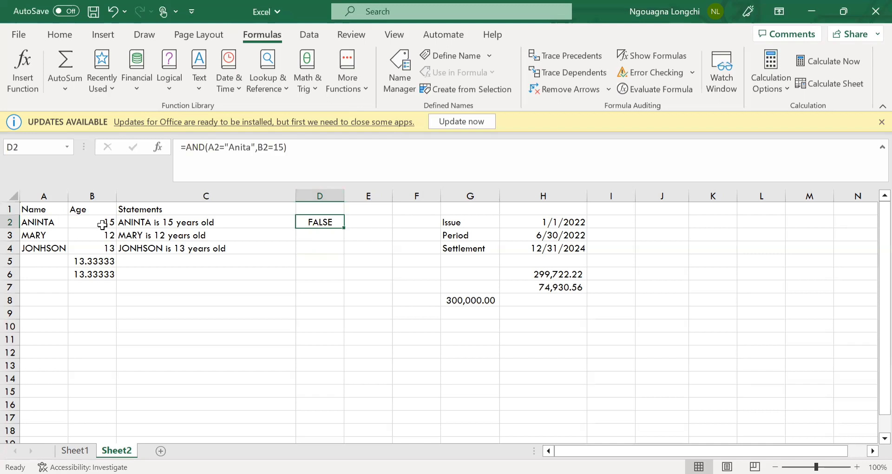
left_click(339, 259)
Wrap the existing AND formula in D2 in an IF function so that it serves as the logical test
left_click(329, 224)
left_click(188, 147)
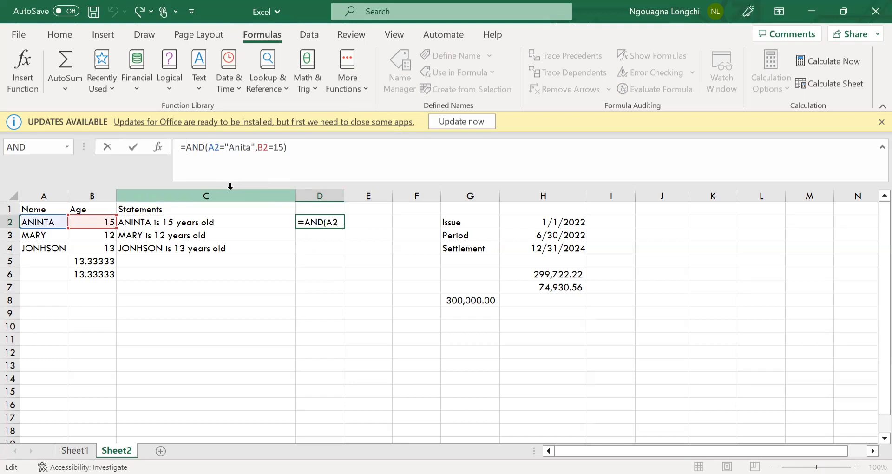
type("i")
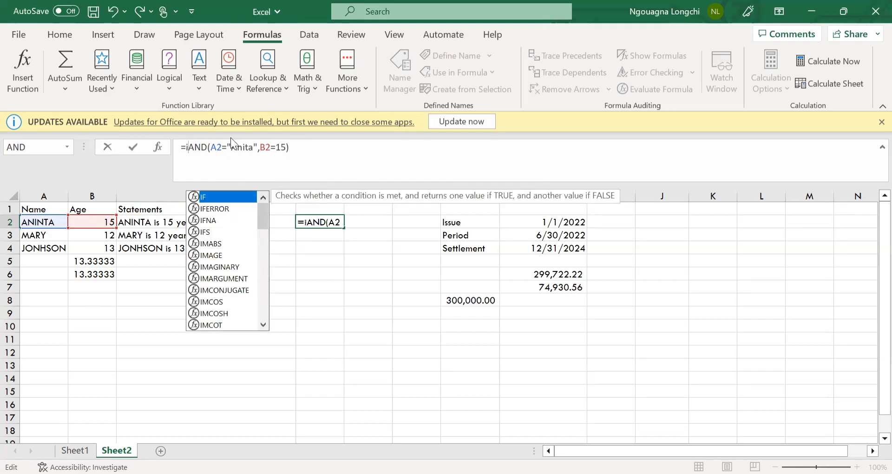
key("Tab")
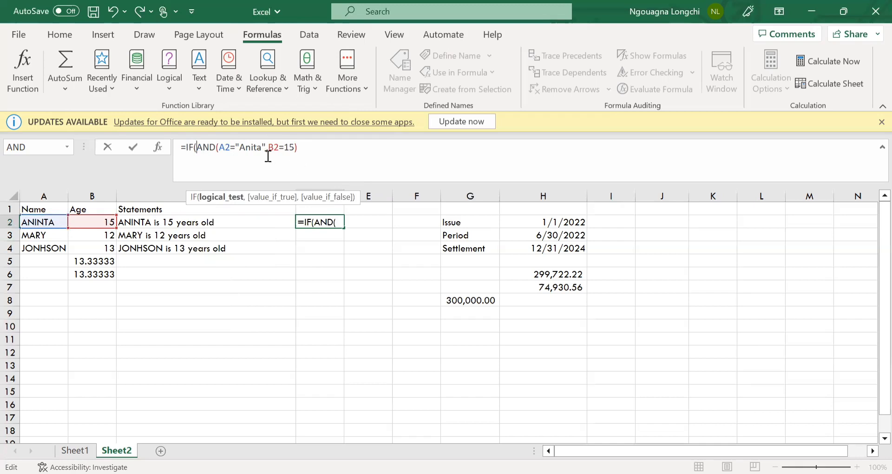
left_click(295, 148)
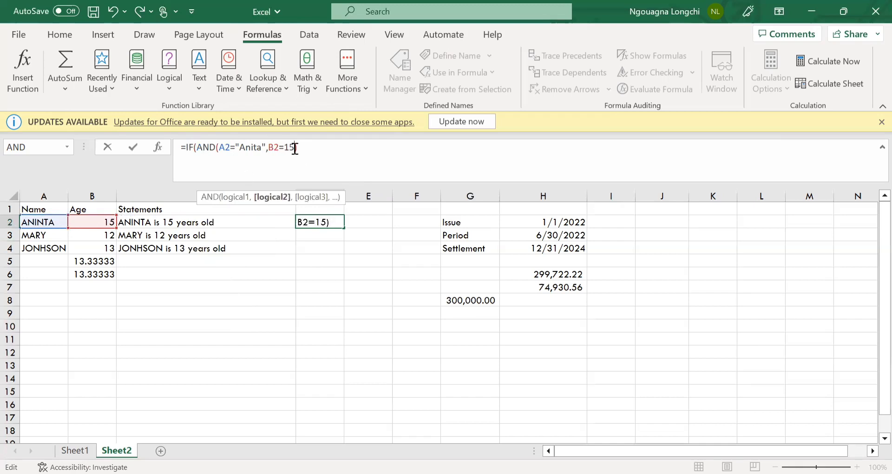
type(",")
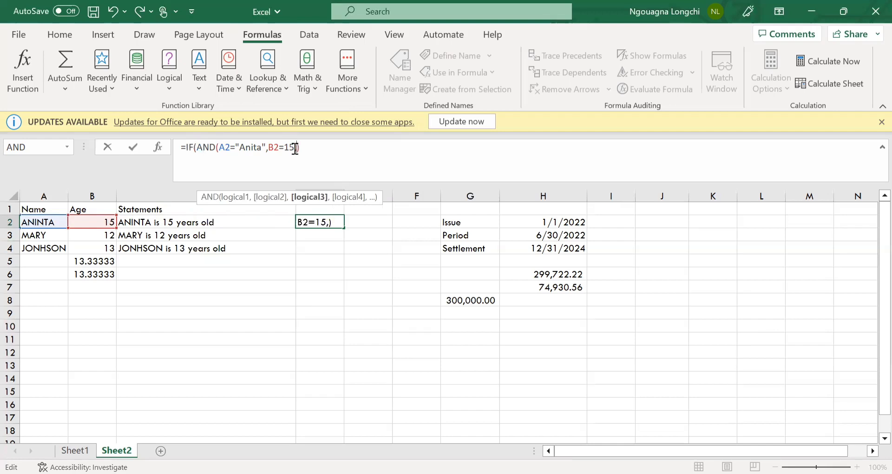
key("BackSpace")
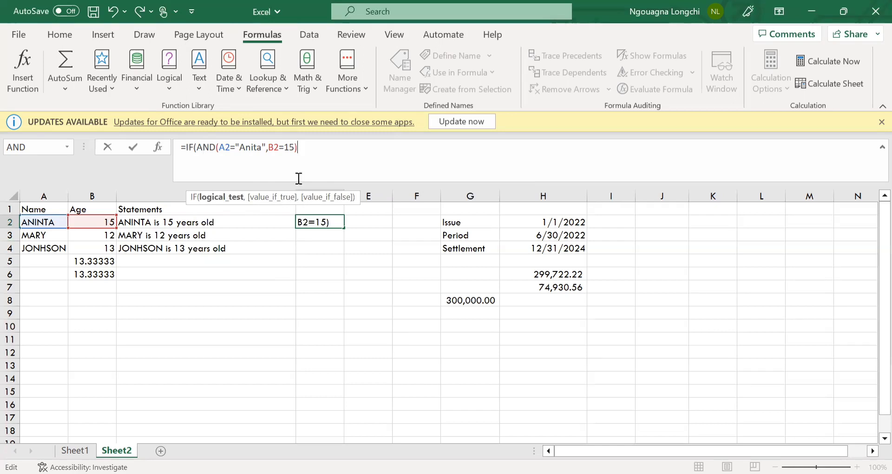
Complete the IF formula in D2 with unquoted Yes as the true result and No as the false result, and enter it
type(",Y")
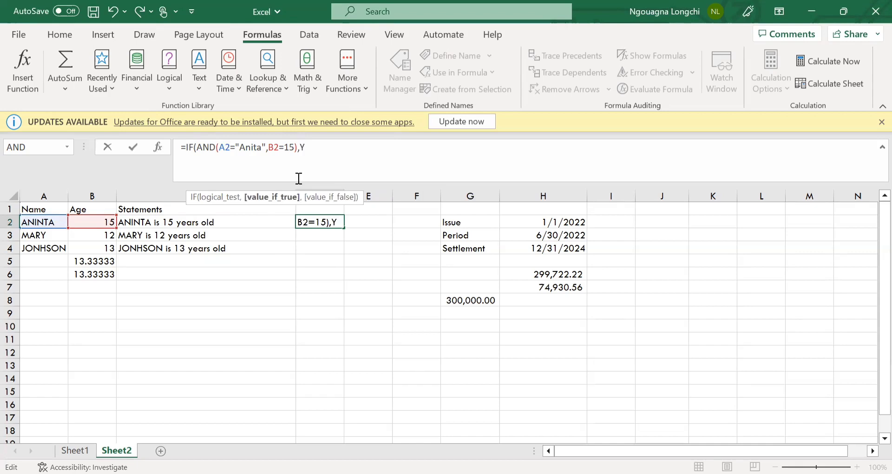
type("es,")
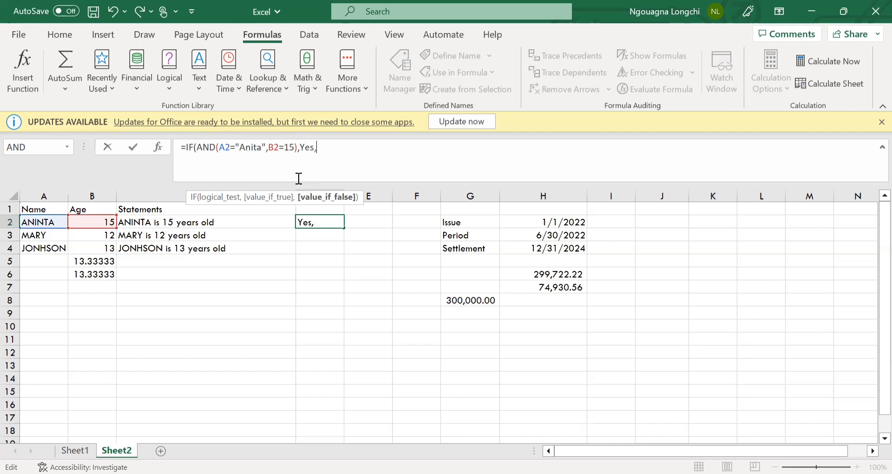
type("No)")
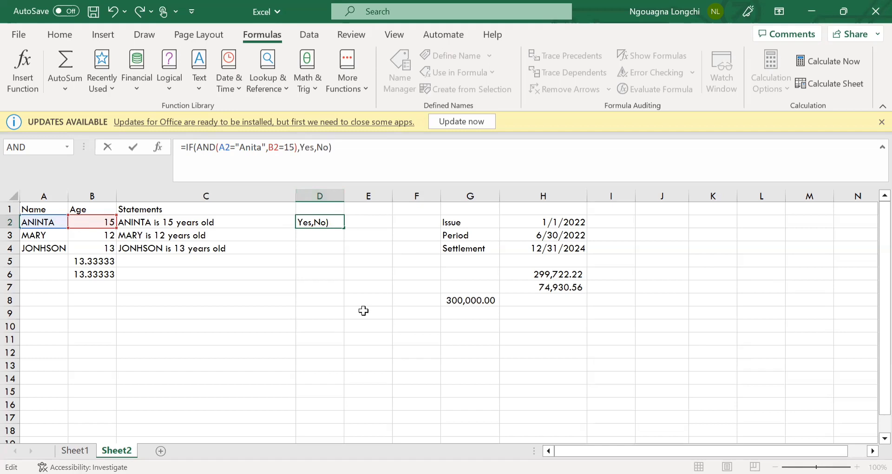
key("Return")
left_click(318, 222)
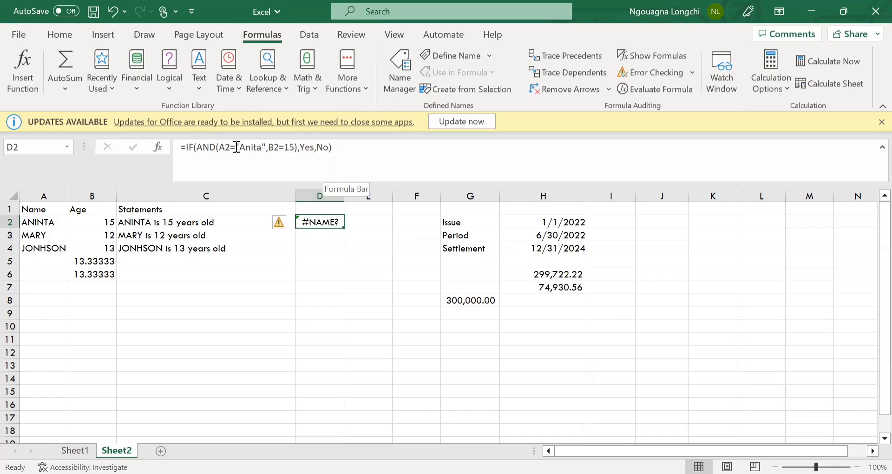
left_click(335, 149)
key("Return")
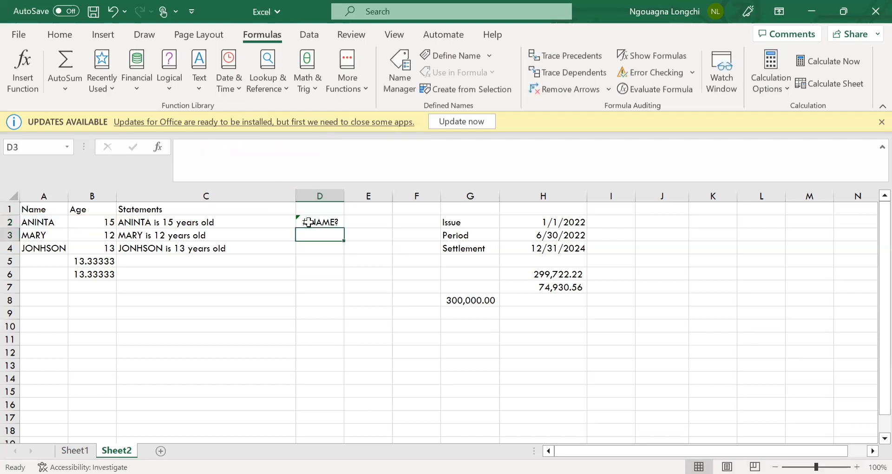
left_click(308, 227)
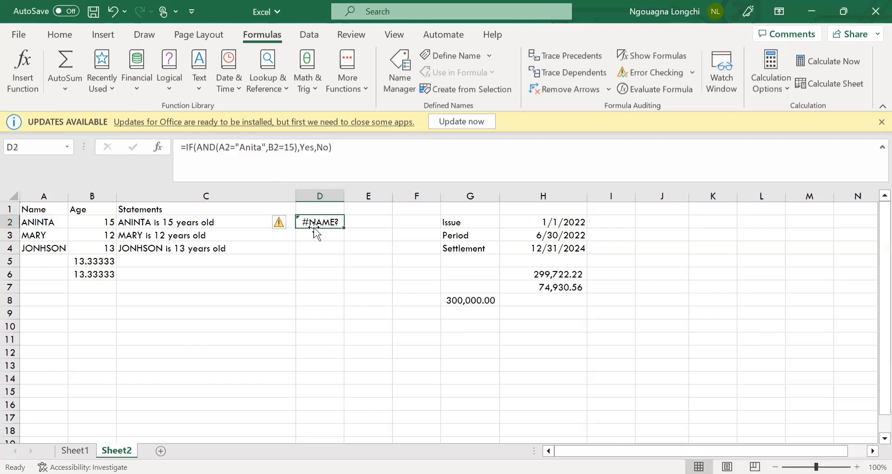
left_click(236, 151)
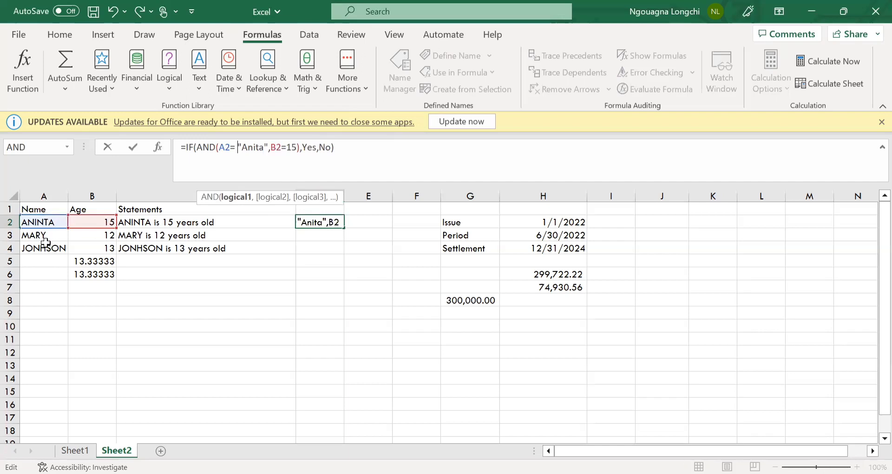
left_click(53, 257)
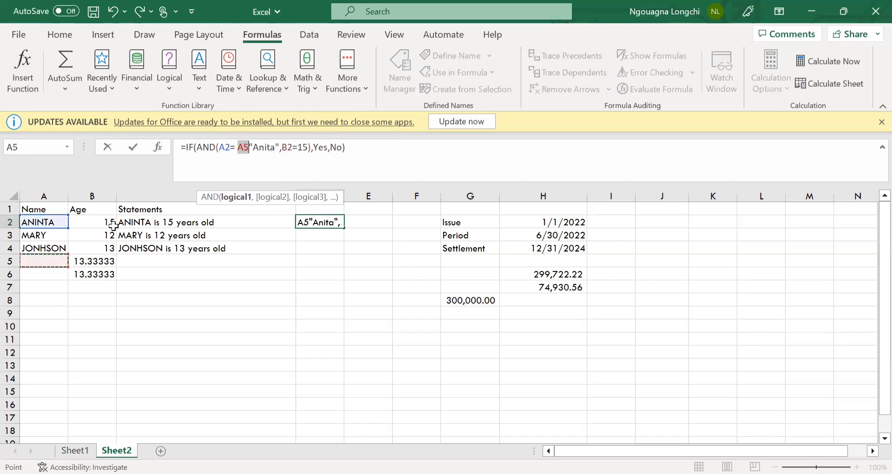
key("BackSpace")
key("BackSpace")
key("BackSpace")
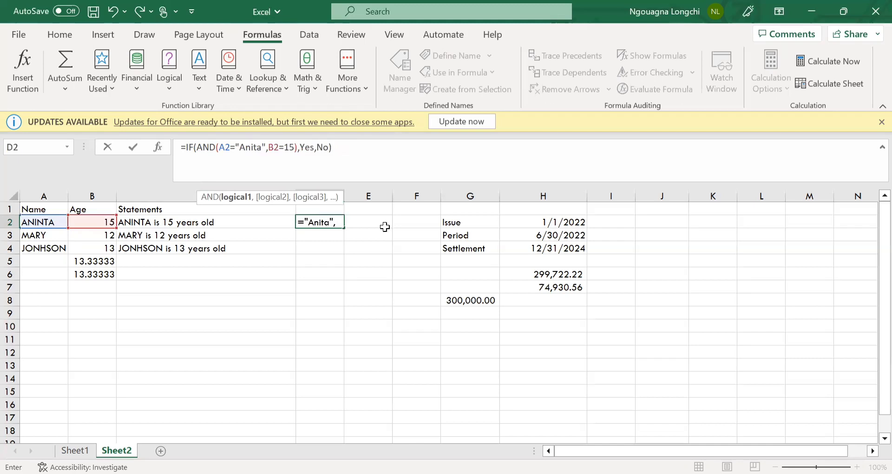
left_click(312, 233)
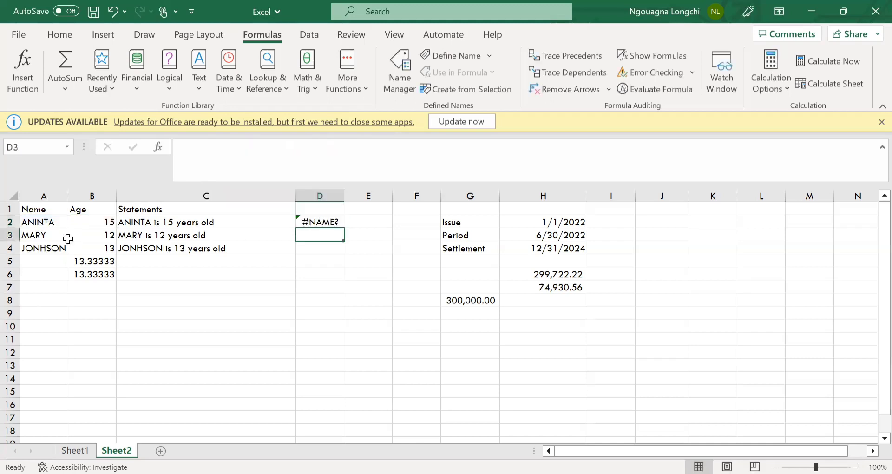
Correct the spelling of the first name in A2 by removing its extra N
left_click(46, 223)
double_click(45, 222)
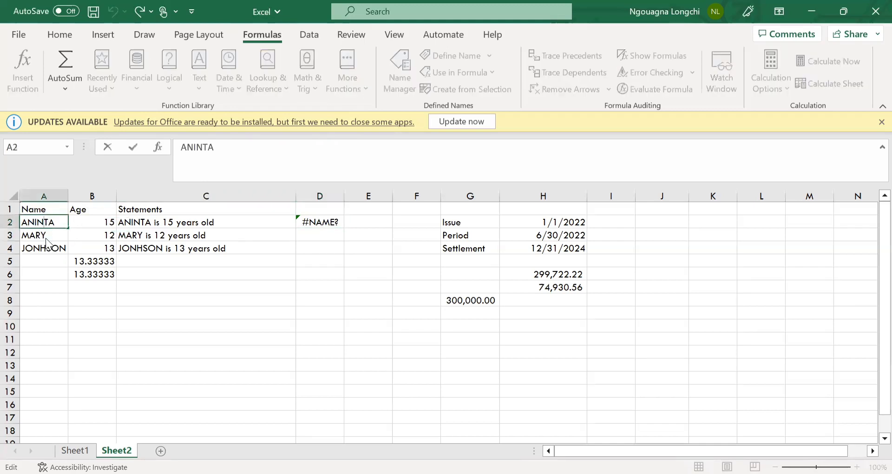
key("BackSpace")
key("Return")
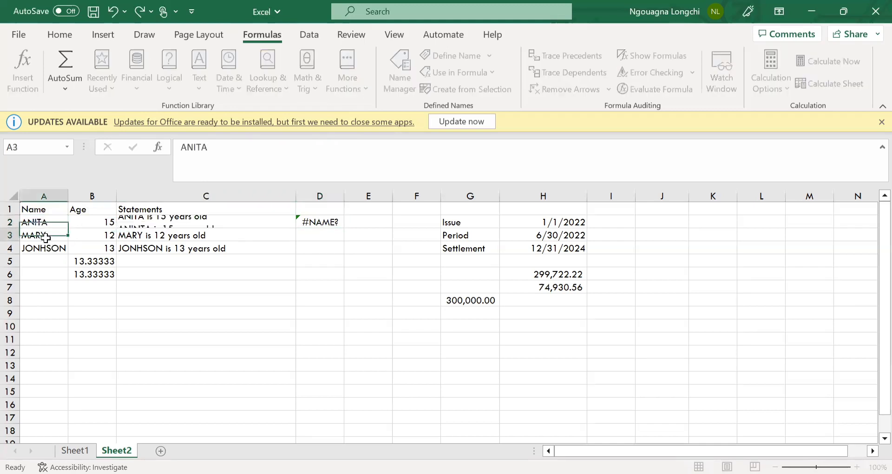
Rewrite the quoted first name in the AND condition of D2 in capital letters and enter the formula
left_click(318, 223)
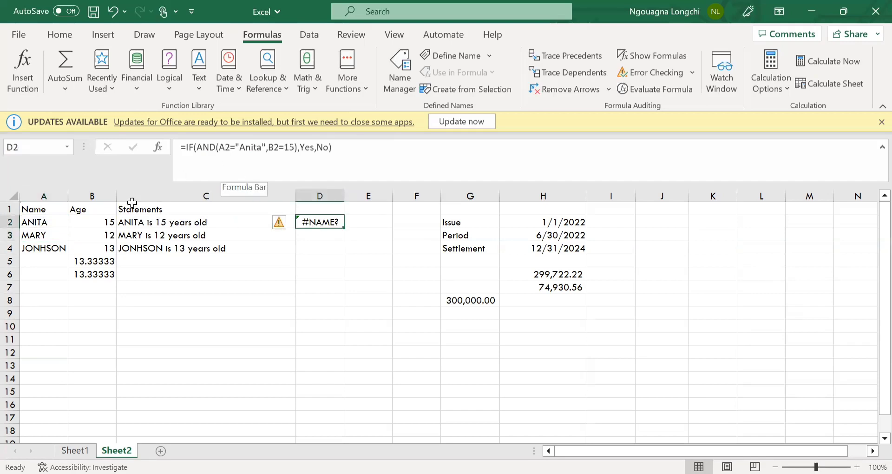
left_click(261, 145)
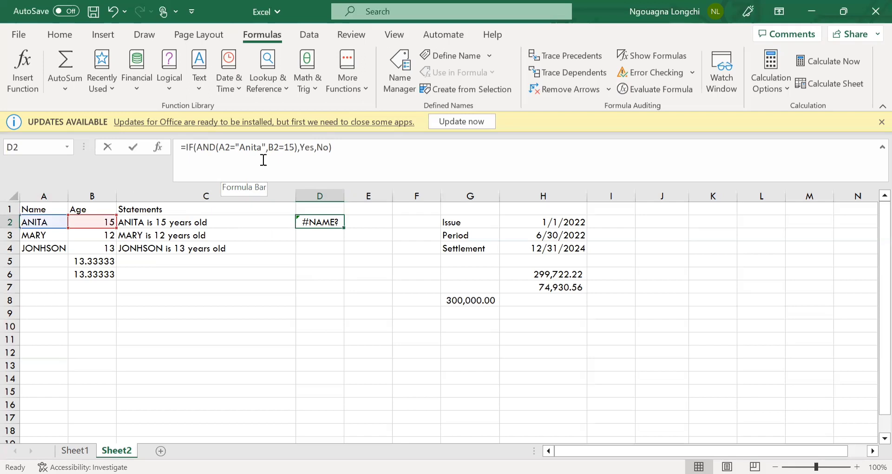
key("BackSpace")
key("BackSpace")
key("BackSpace")
key("BackSpace")
type("NITA")
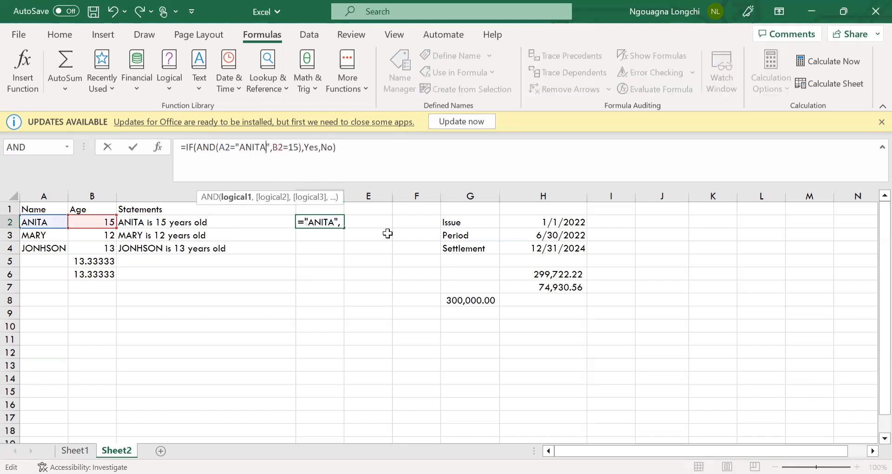
key("Return")
Check the name test, age test and result arguments of the IF formula in D2
left_click(343, 222)
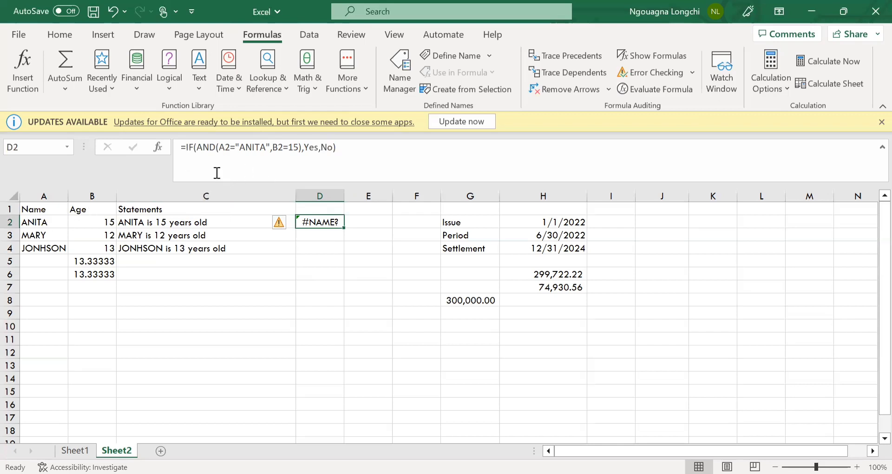
left_click(255, 149)
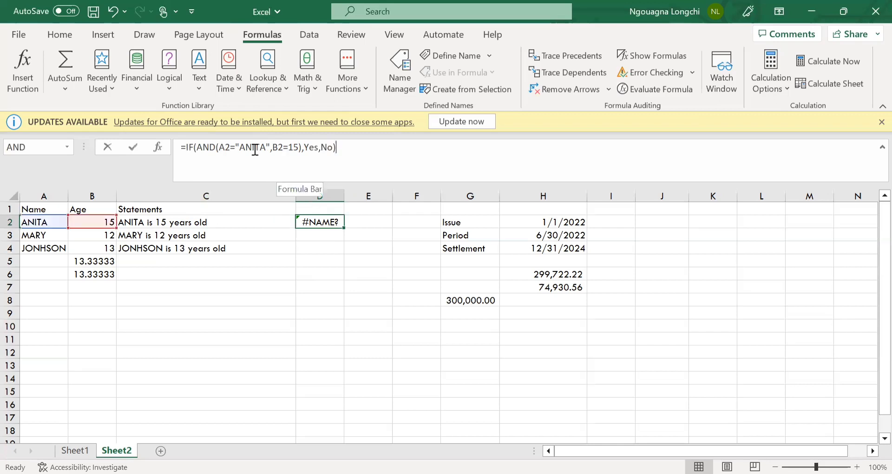
left_click(269, 153)
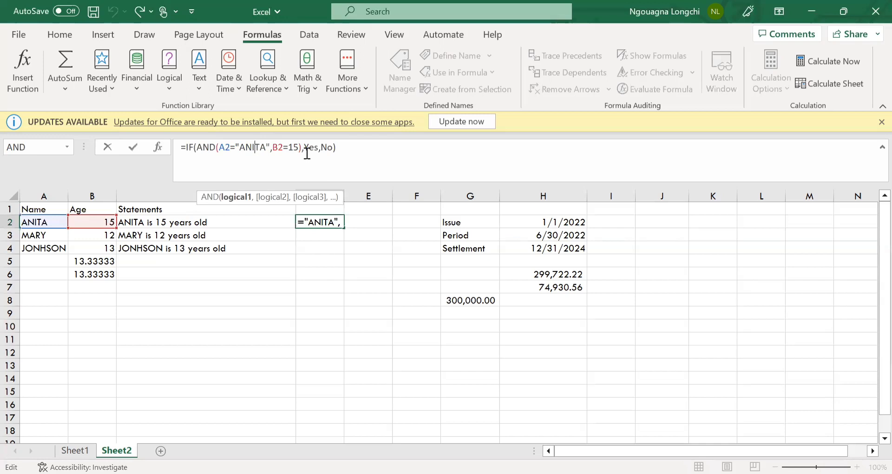
left_click(305, 153)
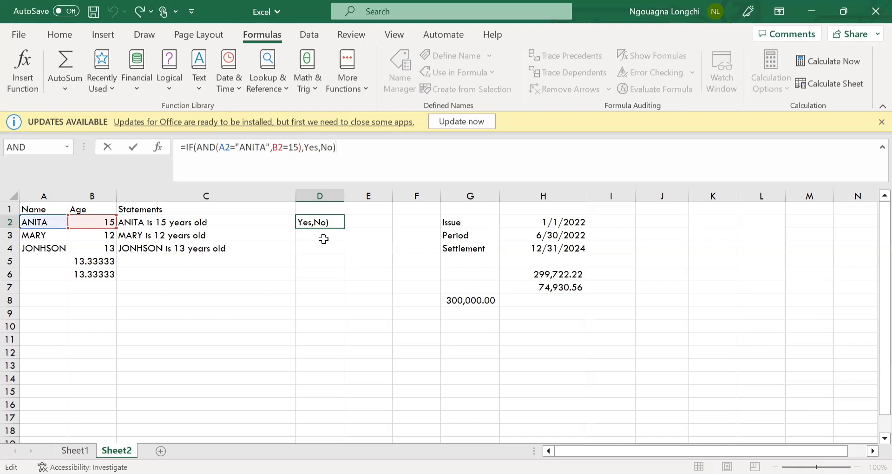
key("Return")
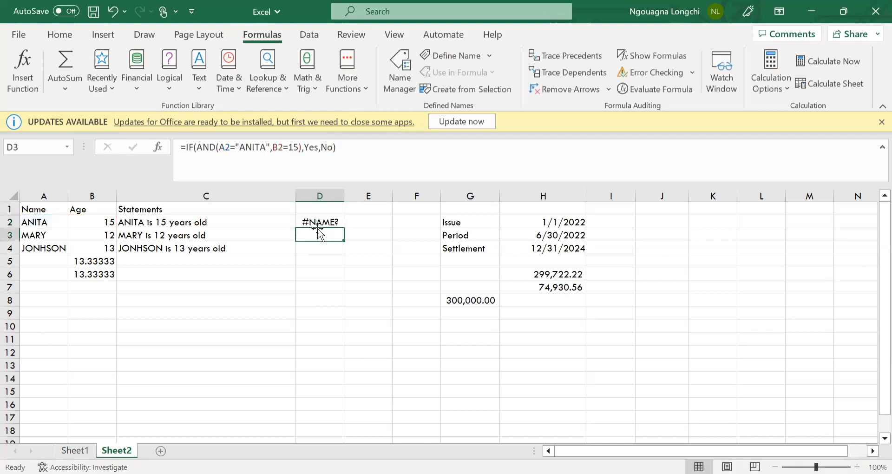
Look at the error-checking options for D2 and inspect the conditions in its formula again
left_click(303, 220)
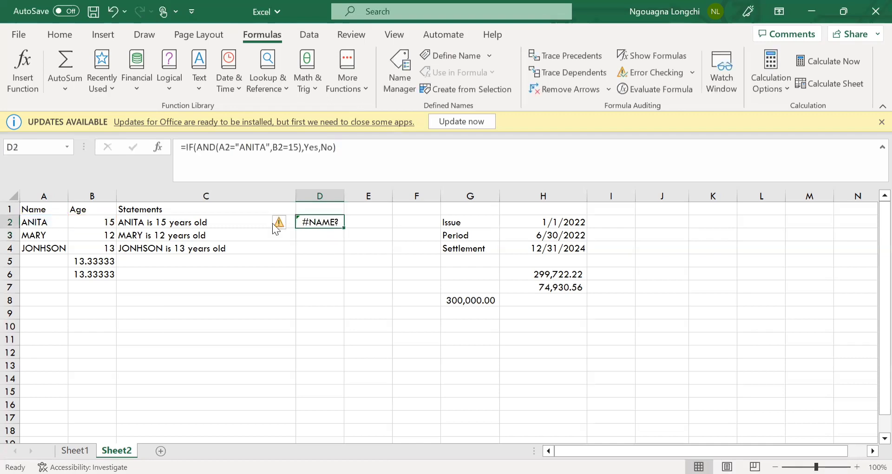
left_click(278, 224)
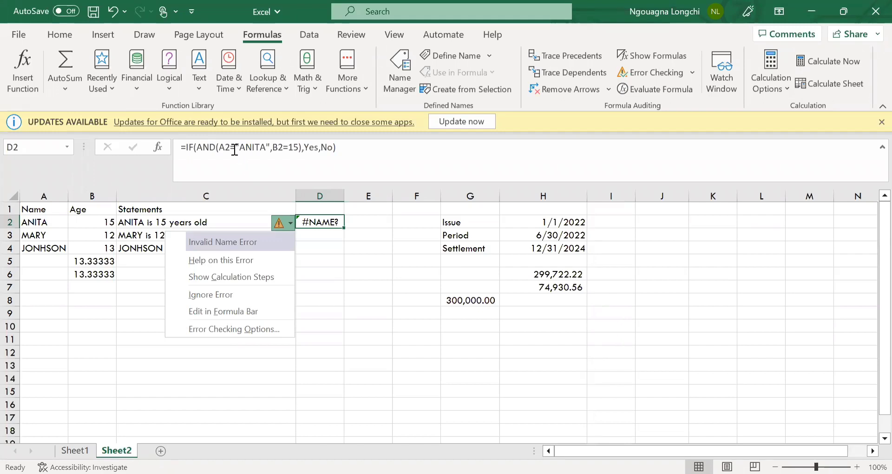
left_click(279, 152)
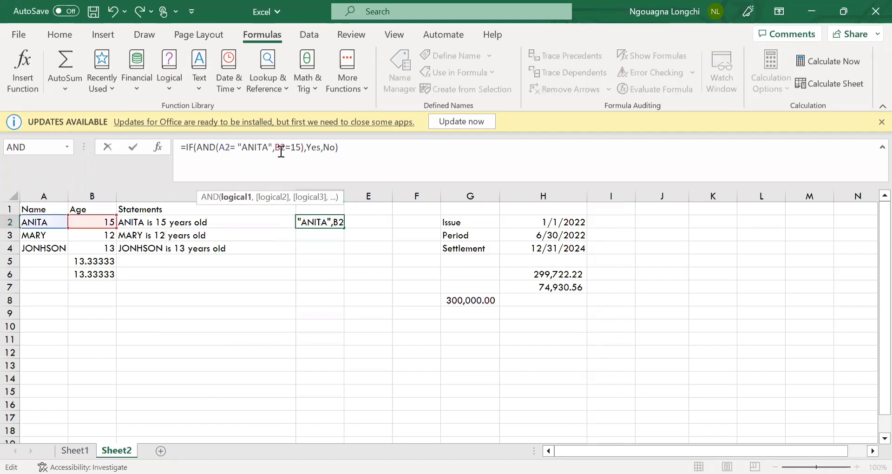
left_click(317, 225)
Begin an IF formula in D3 with a nested AND function as its logical test
left_click(315, 237)
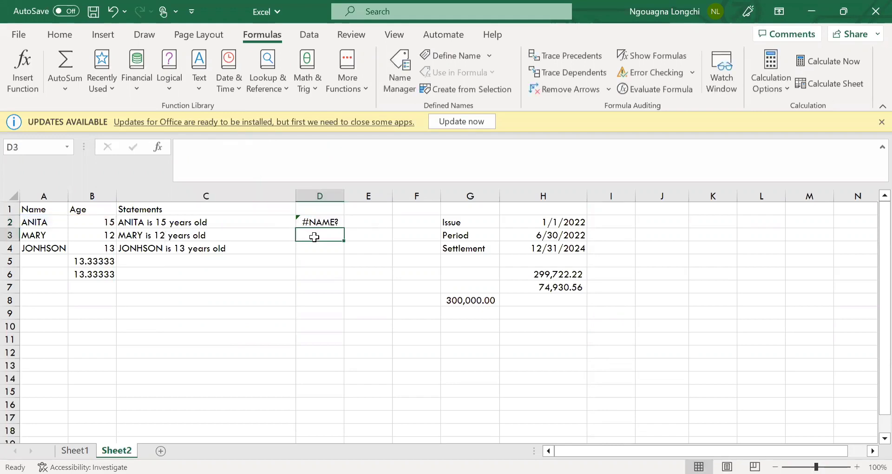
type("=")
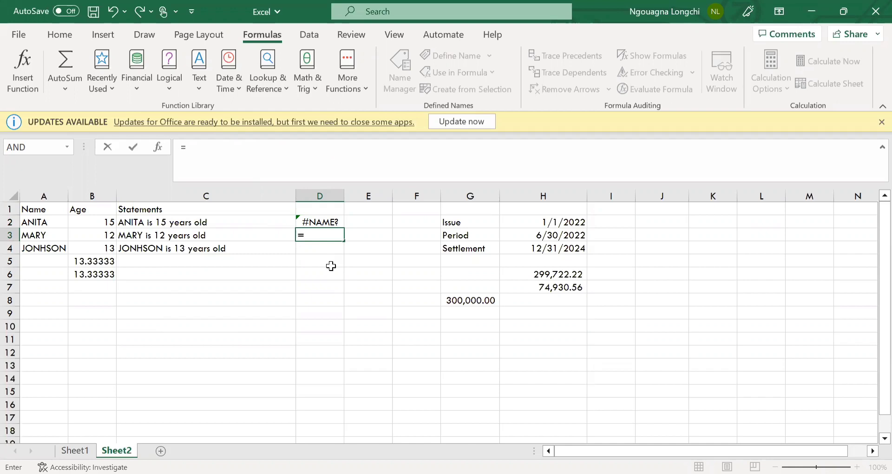
type("IF(AN")
key("Return")
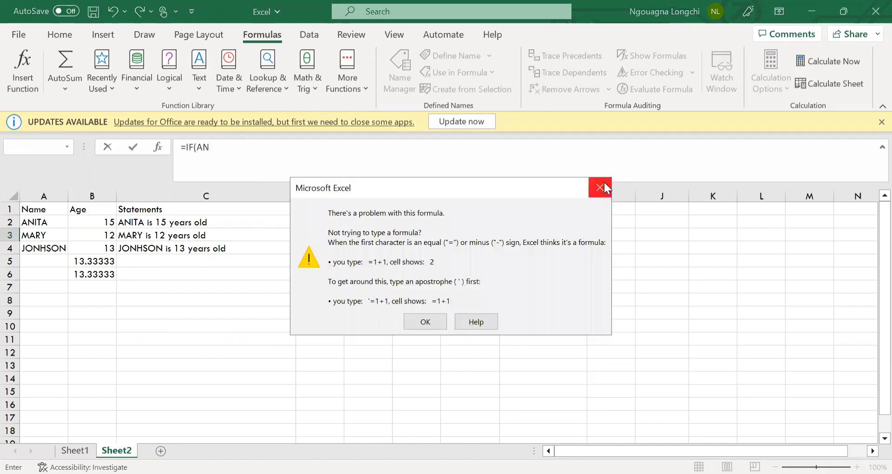
key("Return")
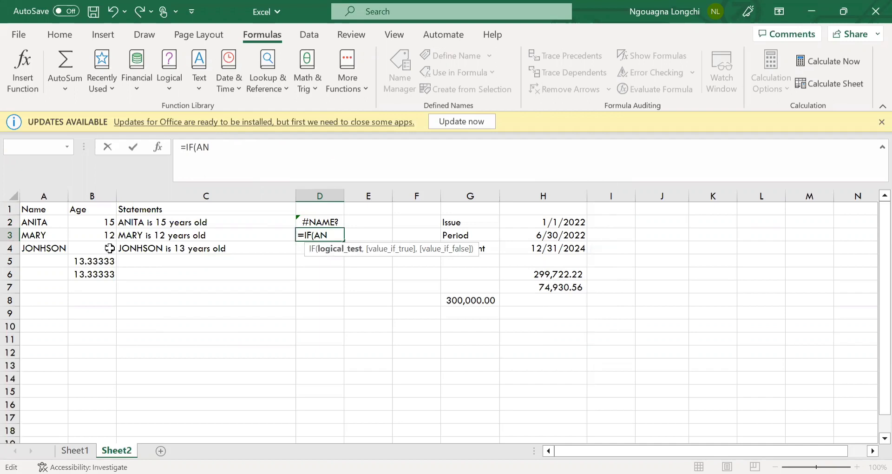
type("D(")
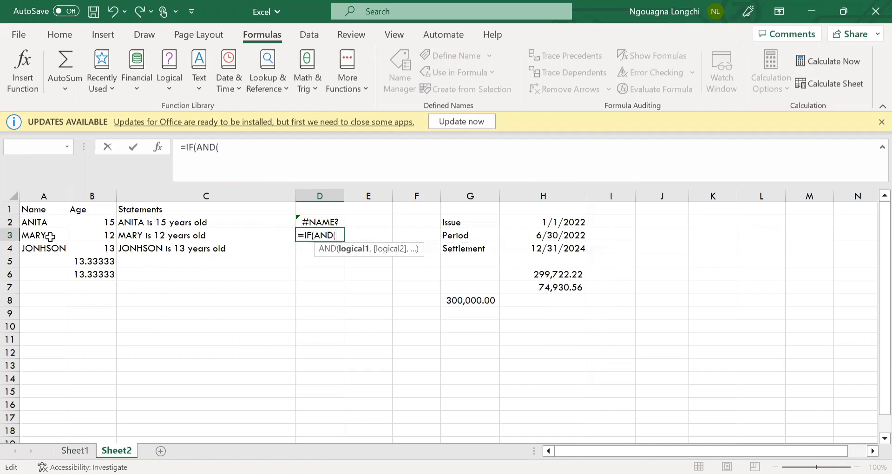
Add a first AND condition in D3 testing whether A3 equals its current first name, quoted in capital letters
left_click(50, 236)
type("=")
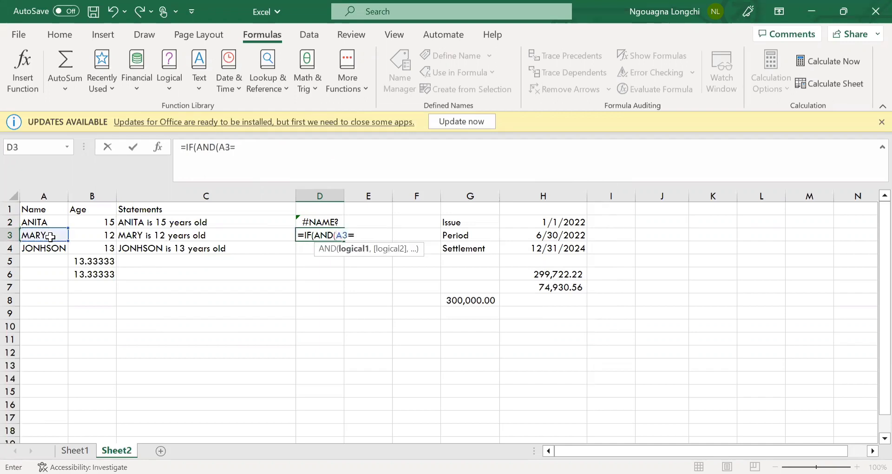
type("\"mar")
key("BackSpace")
type("MA")
key("BackSpace")
key("BackSpace")
key("BackSpace")
type("MARY\",")
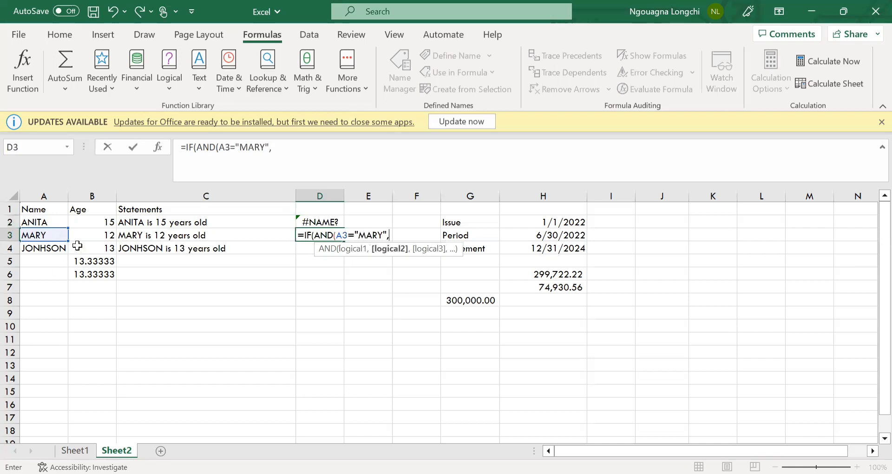
Add B3=12 as the second AND condition in D3 and close the AND function
left_click(78, 237)
type("=")
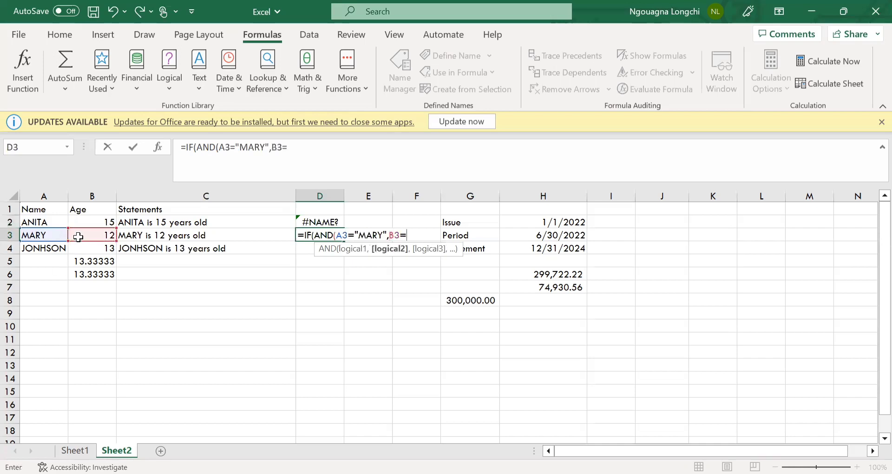
type("12),")
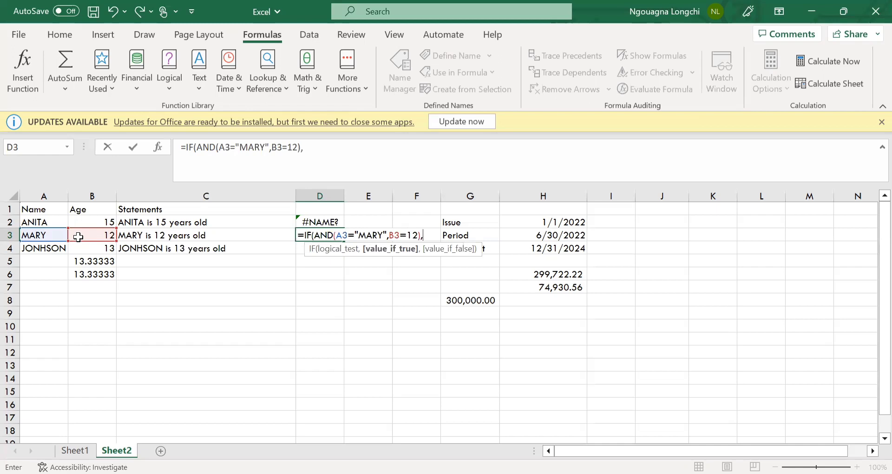
Complete the IF formula in D3 with "Yes" as the true result and "No" as the false result, and enter it
type("{")
key("BackSpace")
type("\"y")
key("BackSpace")
type("Yes\",\"")
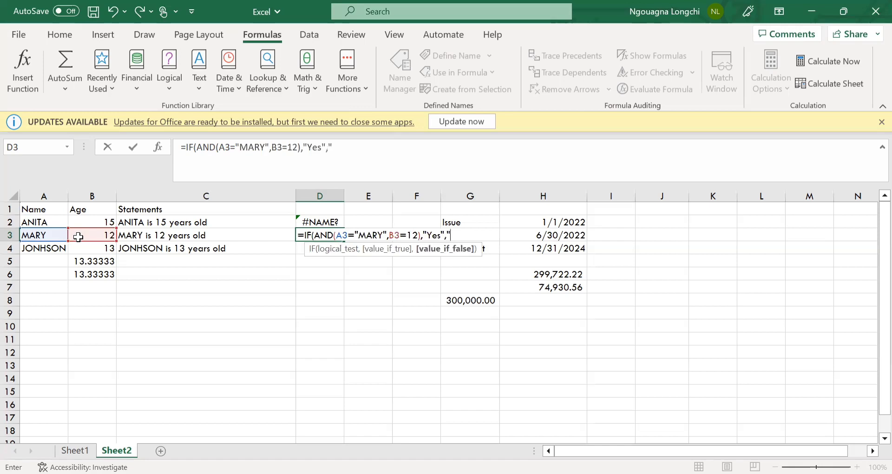
type("No\"")
key("Return")
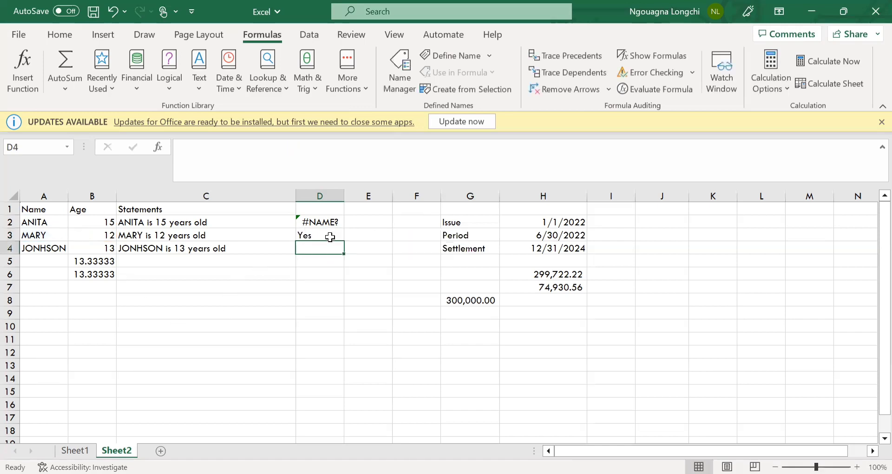
Enclose the Yes and No results of the IF formula in D2 in double quotation marks and enter the formula
left_click(331, 220)
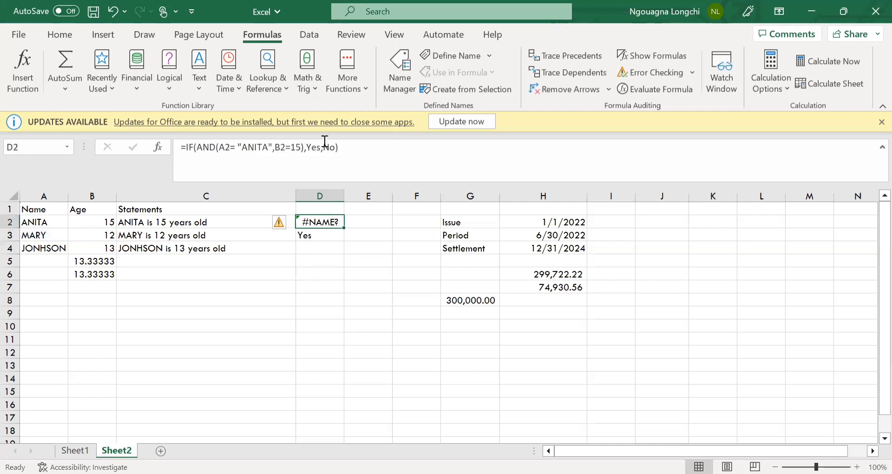
left_click(309, 149)
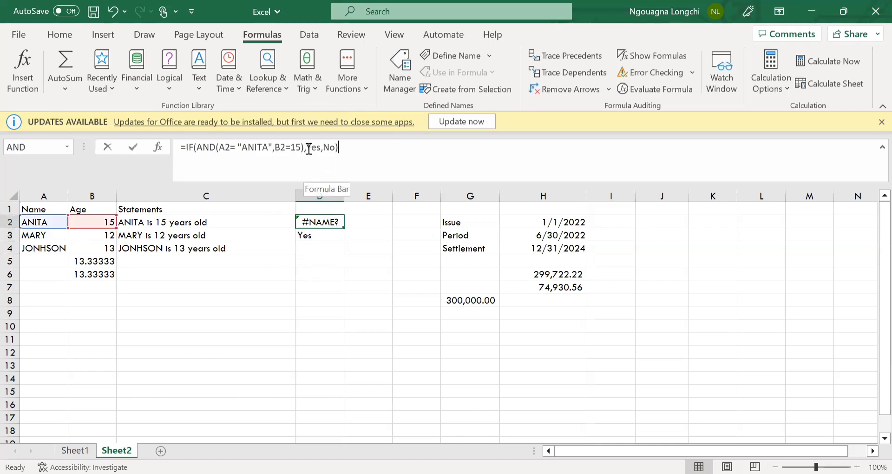
key("Left")
key("Left")
key("Left")
key("Left")
key("Left")
key("Left")
key("Left")
type("\"Yes")
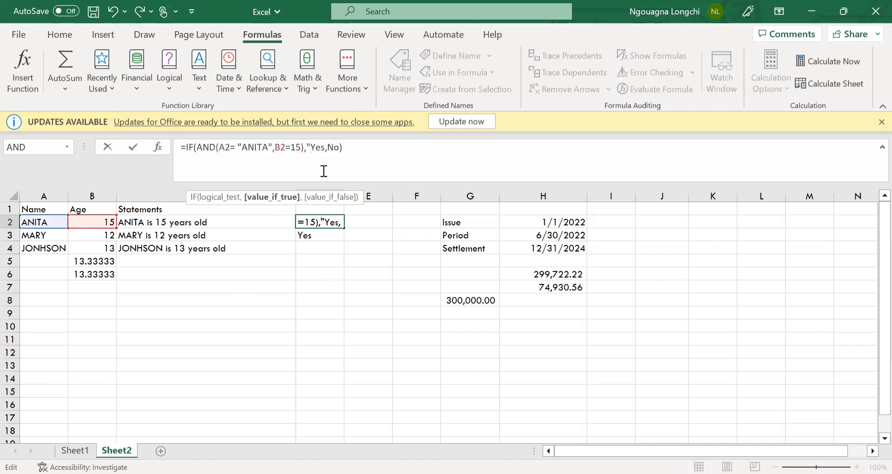
type("\"")
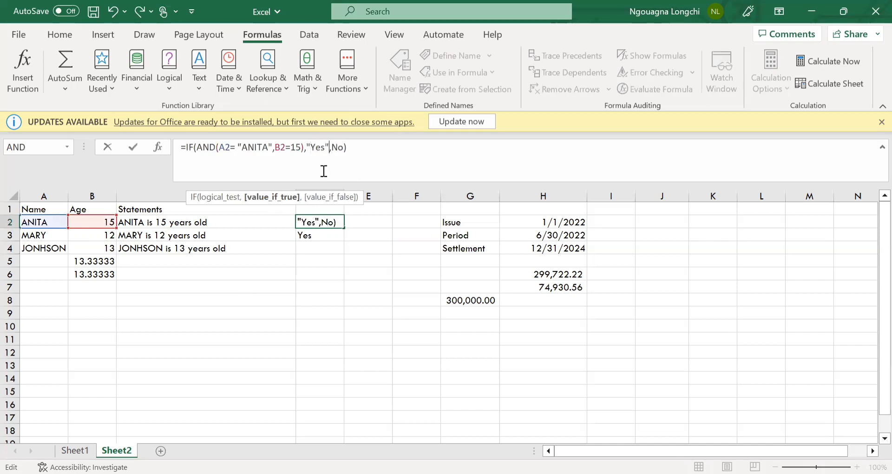
key("Right")
type("\",")
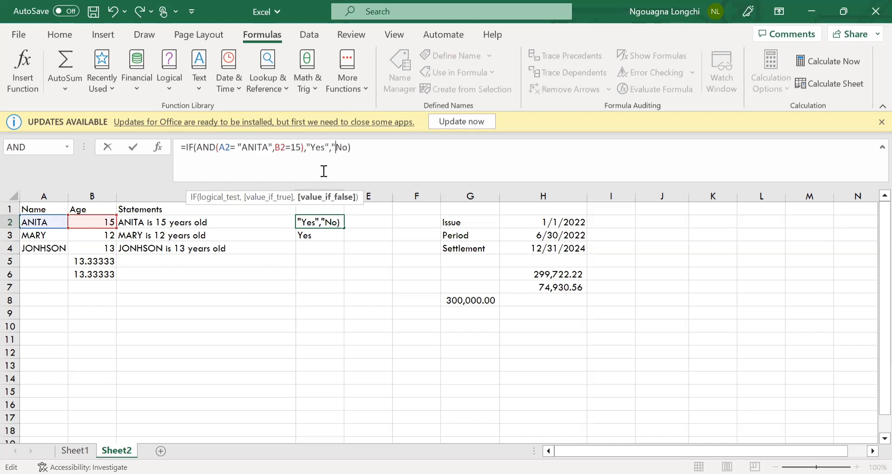
type("\"")
key("Return")
Replace the first name in A3 with a different first name in capital letters to test the D3 formula
left_click(54, 236)
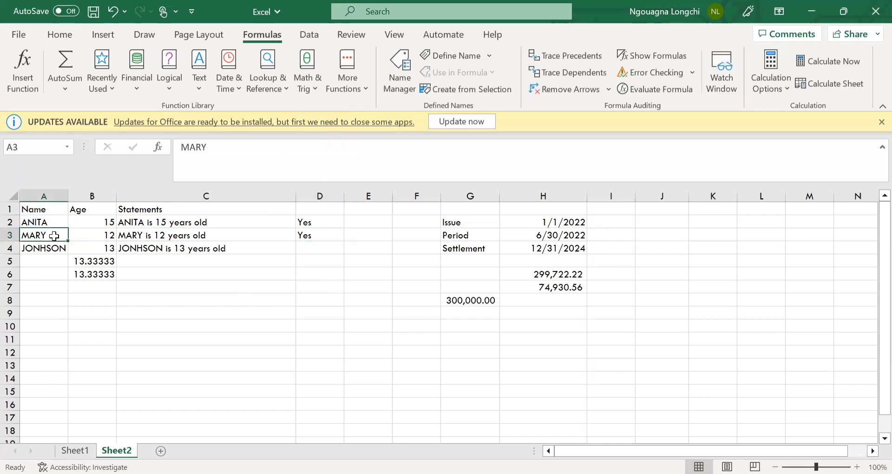
type("MER")
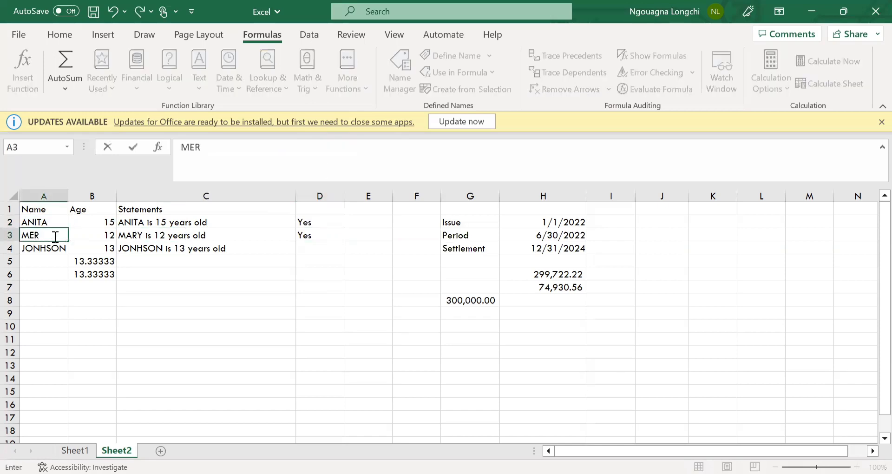
type("CY")
key("Return")
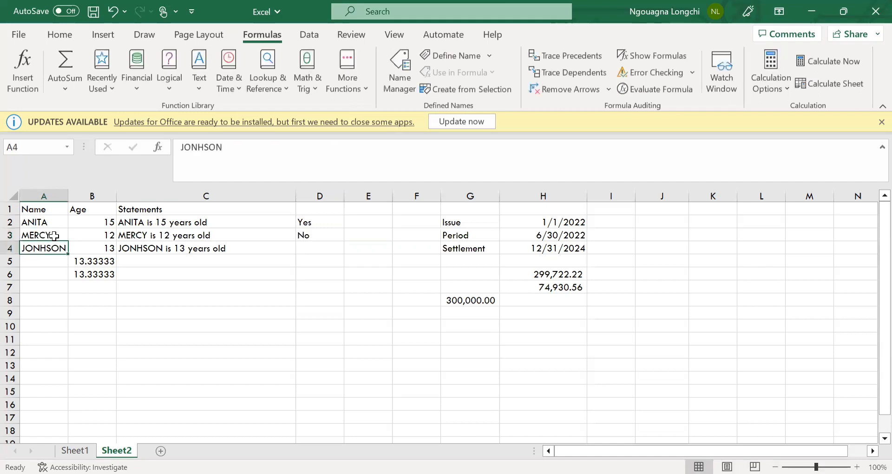
Review the IF formula in D3 and look through the available logical functions
left_click(318, 235)
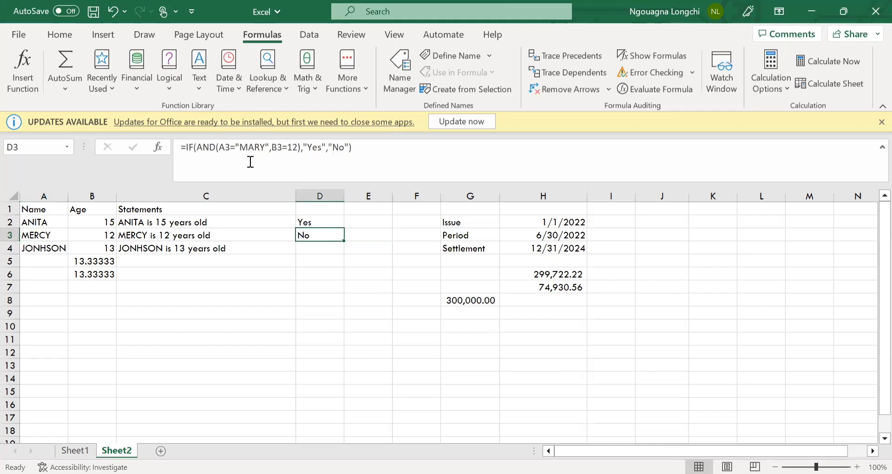
left_click(81, 98)
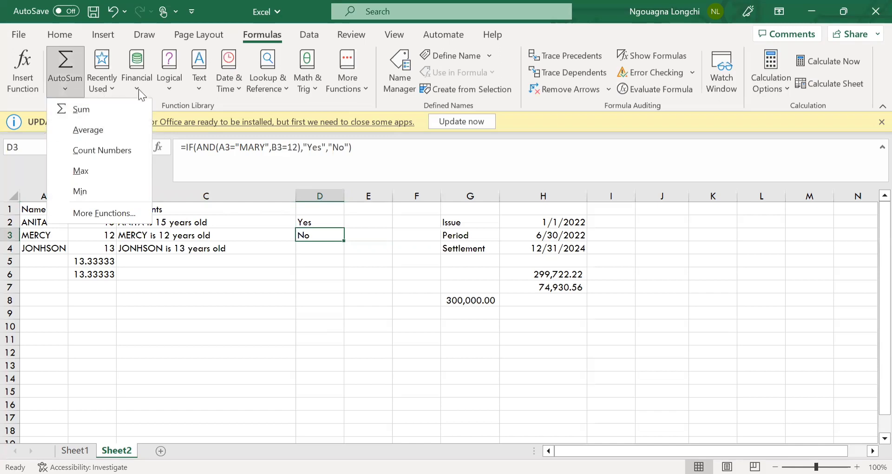
left_click(174, 90)
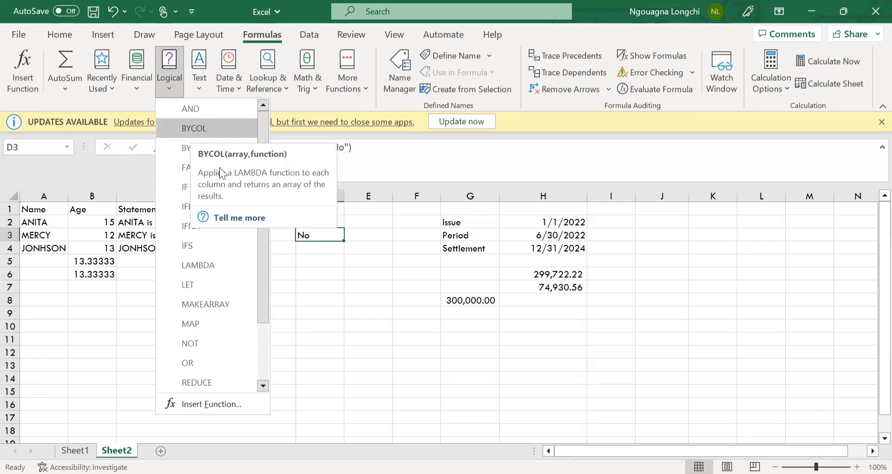
left_click(332, 276)
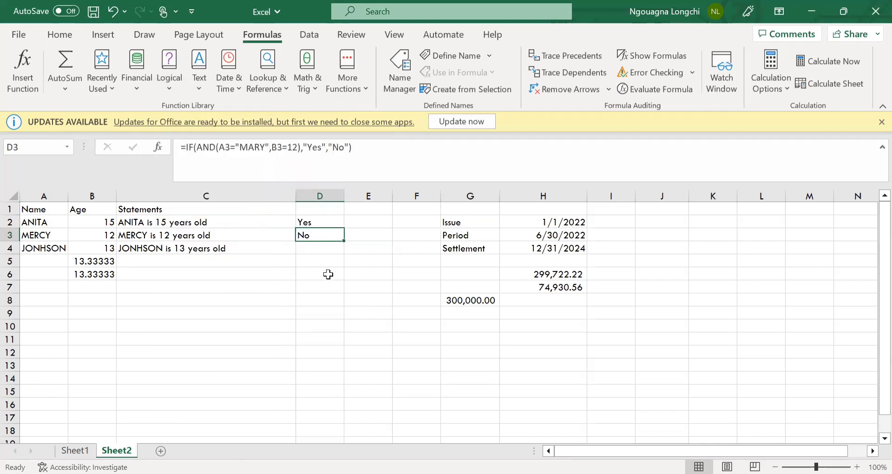
left_click(331, 276)
left_click(312, 256)
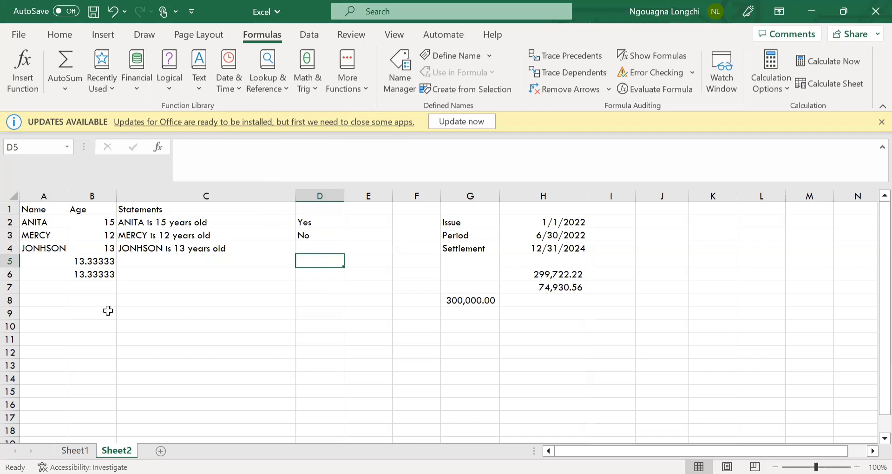
Enter the first name from A2 in both A8 and B8
left_click(46, 297)
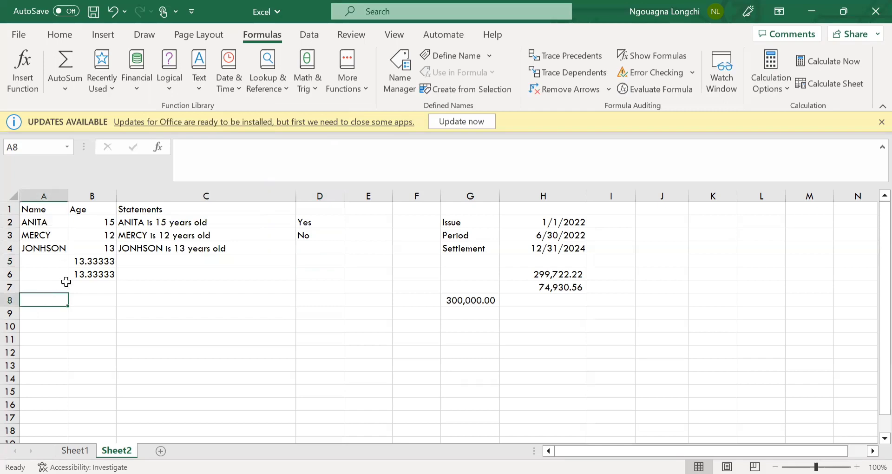
type("ANI")
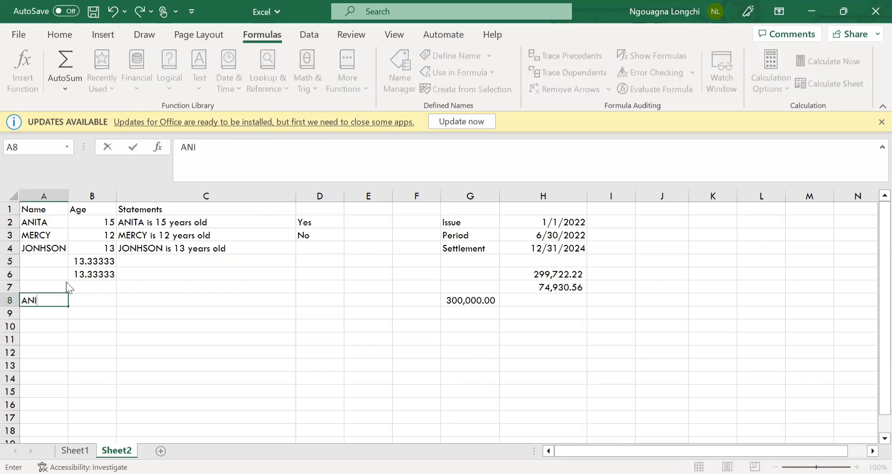
type("TA")
key("Tab")
type("A")
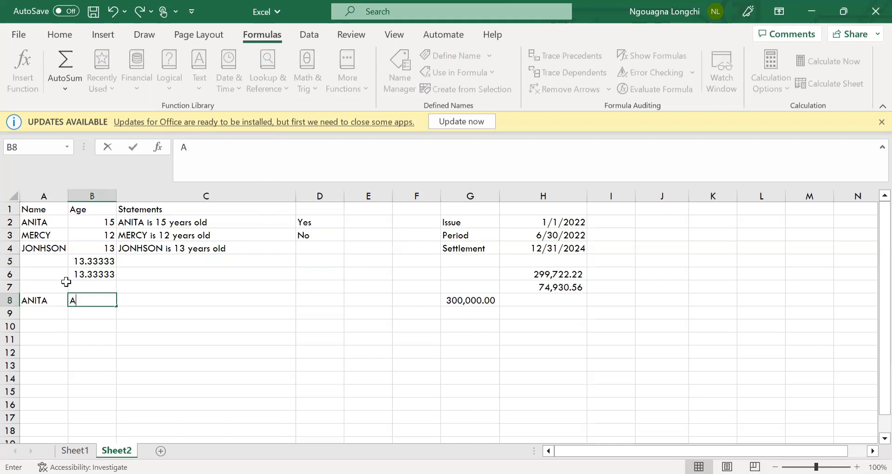
type("NITA")
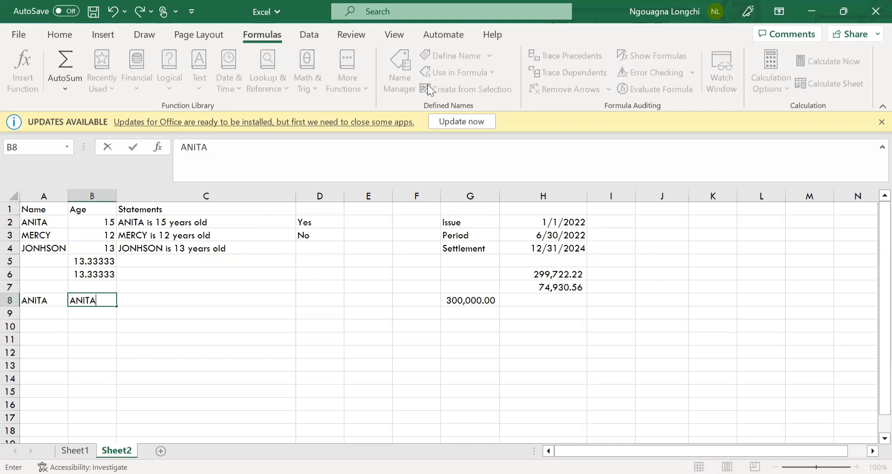
Enter the formula =AND(A8,B8) in D8
left_click(301, 301)
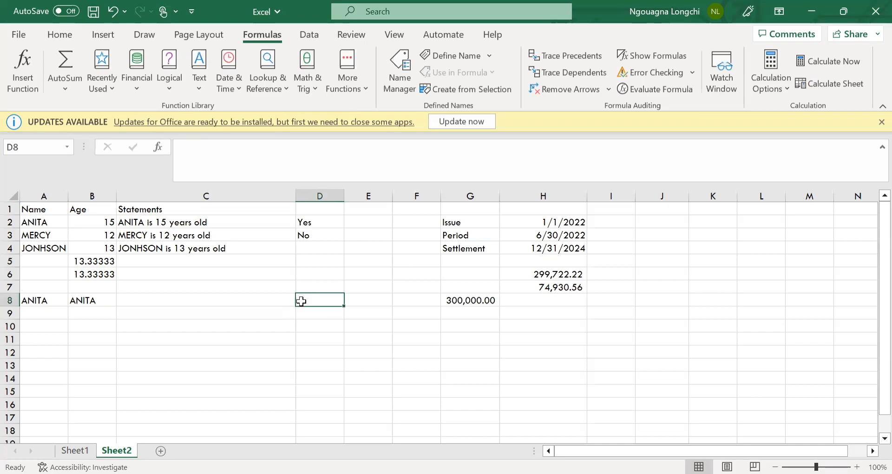
type("=")
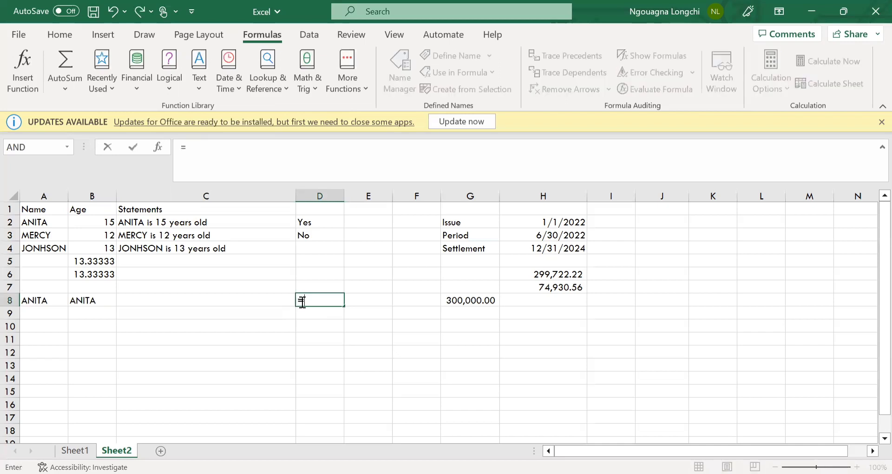
type("AND")
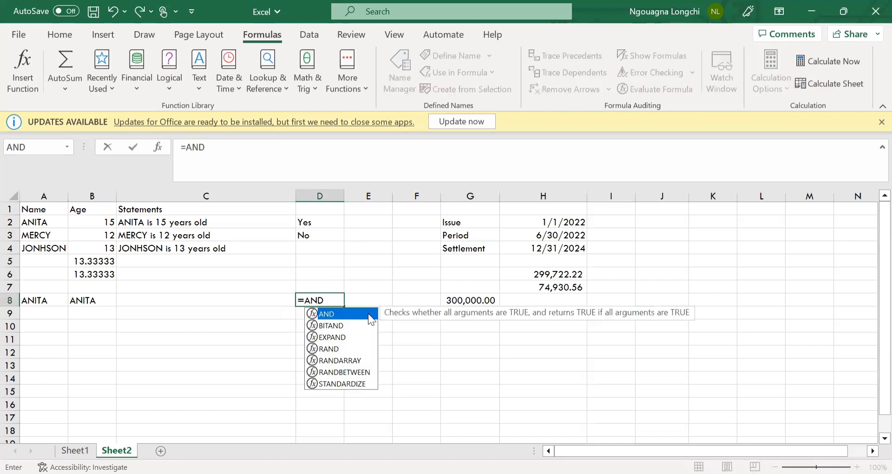
type("(")
left_click(29, 304)
type(",")
left_click(99, 303)
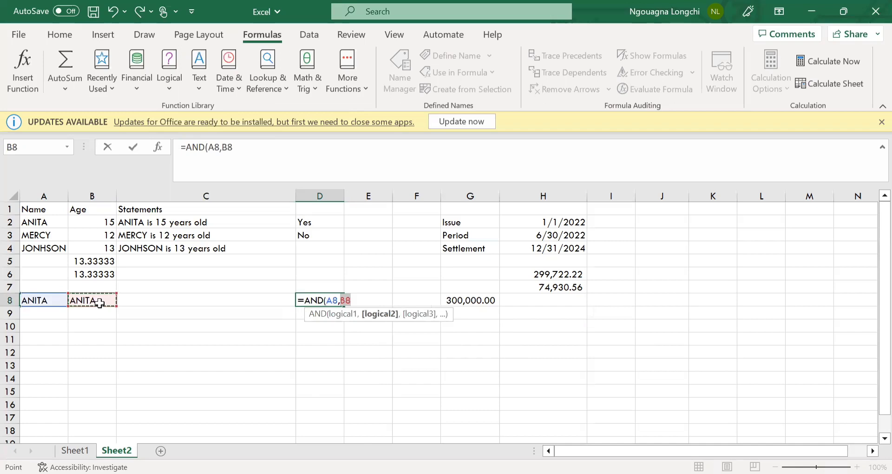
key("Return")
Edit the AND formula in D8 so it tests whether A8 and B8 each equal the quoted first name from A2
left_click(319, 300)
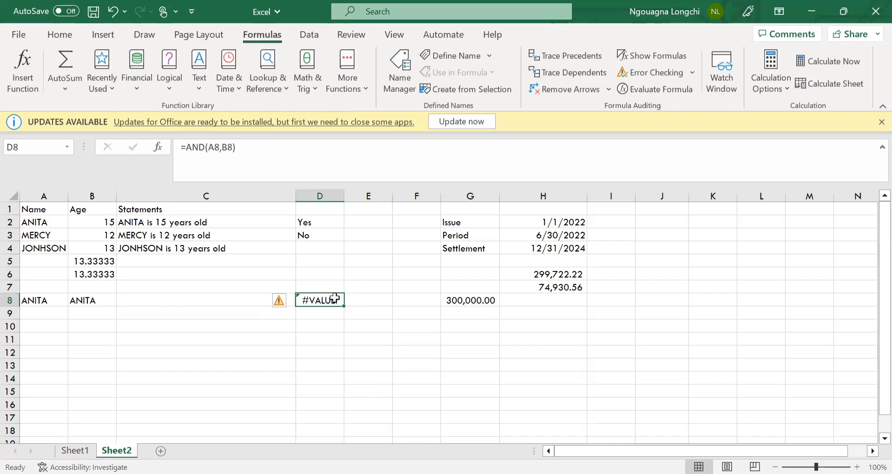
left_click(283, 301)
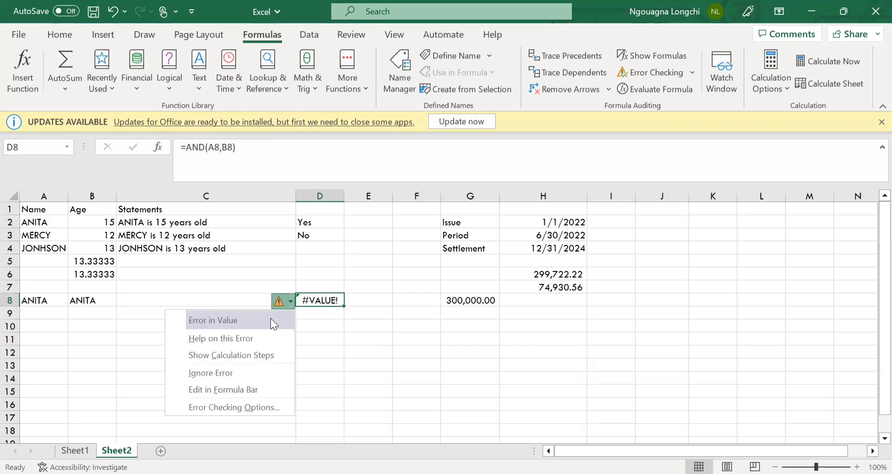
double_click(329, 301)
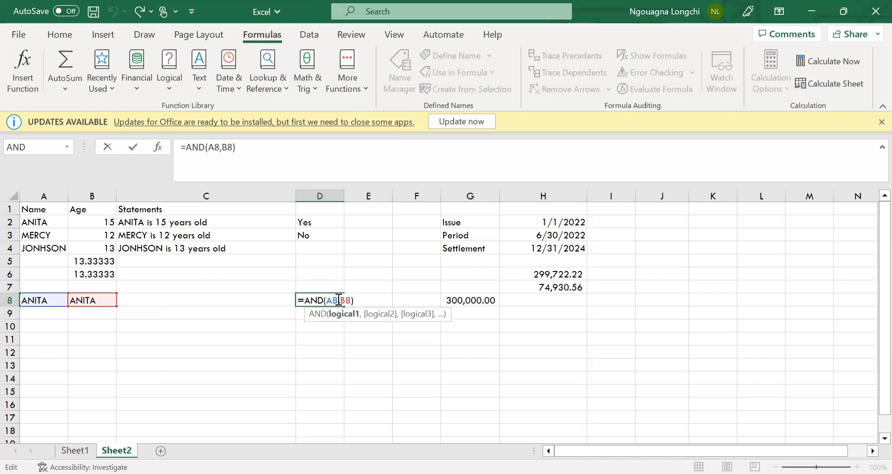
left_click(339, 300)
type("=")
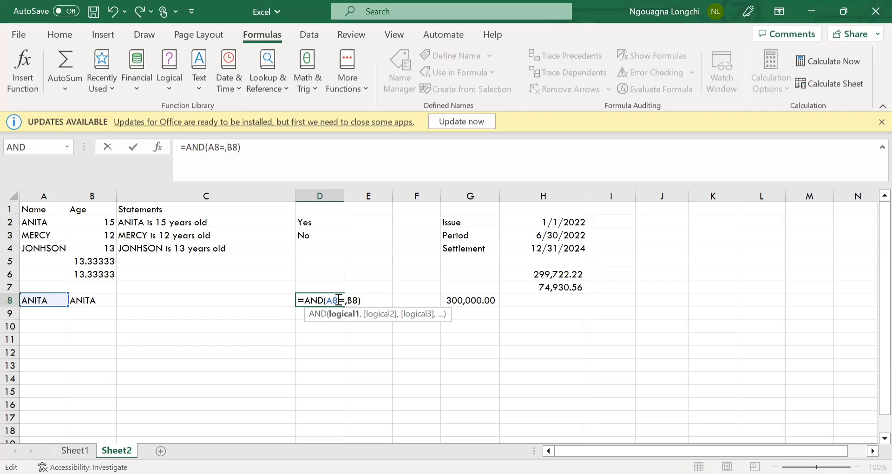
type("ANITA")
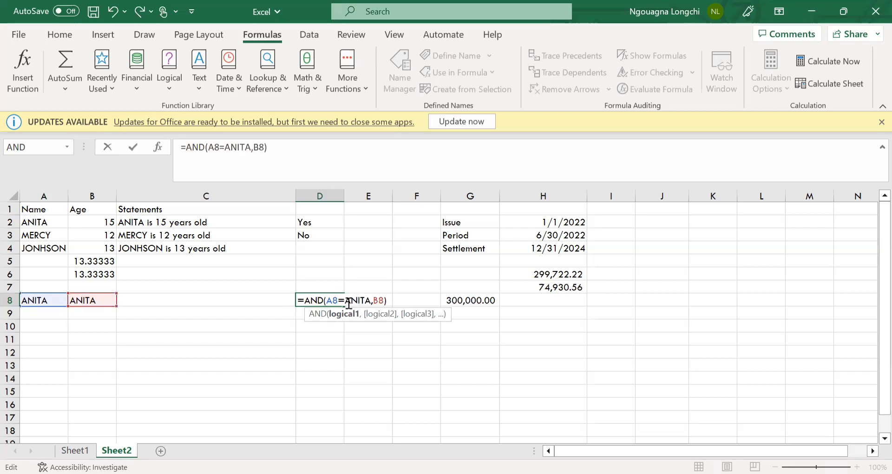
type("\"")
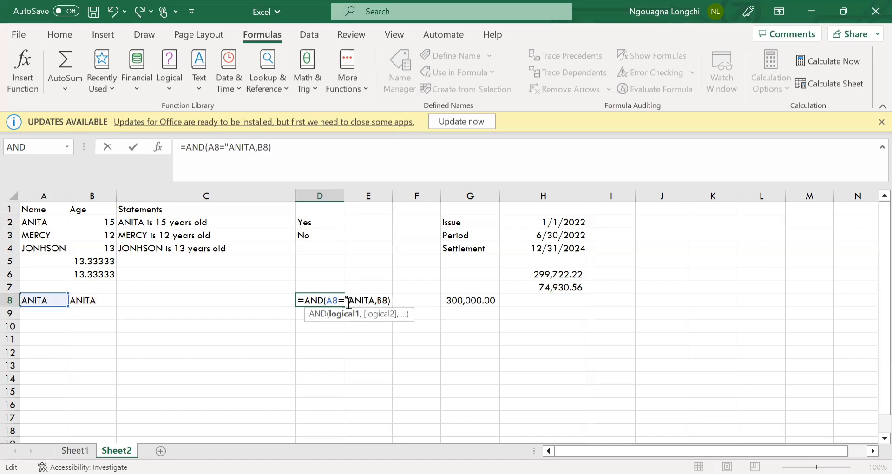
type("\"")
type("=")
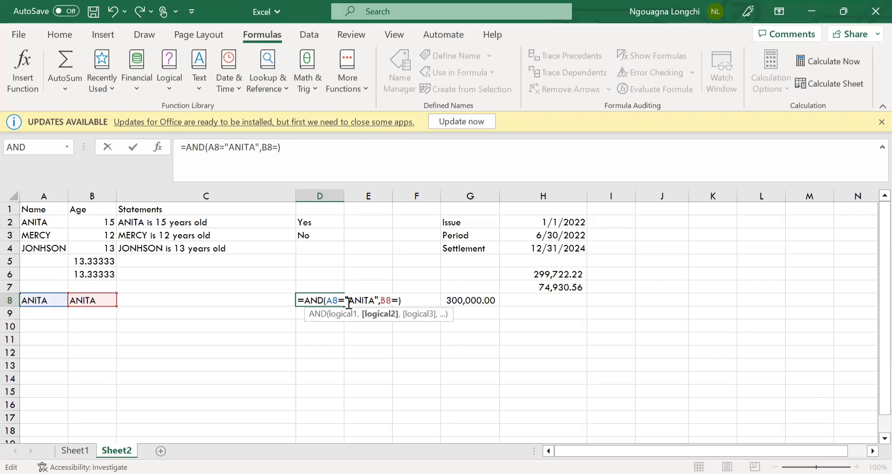
type("\"ANITA\")")
key("ctrl+Return")
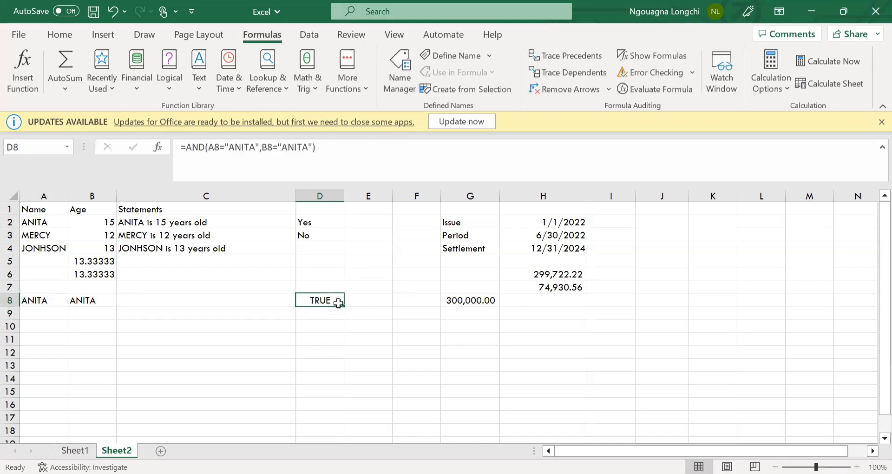
Replace the name in B8 with the first name from A3 to test the AND formula in D8
left_click(97, 299)
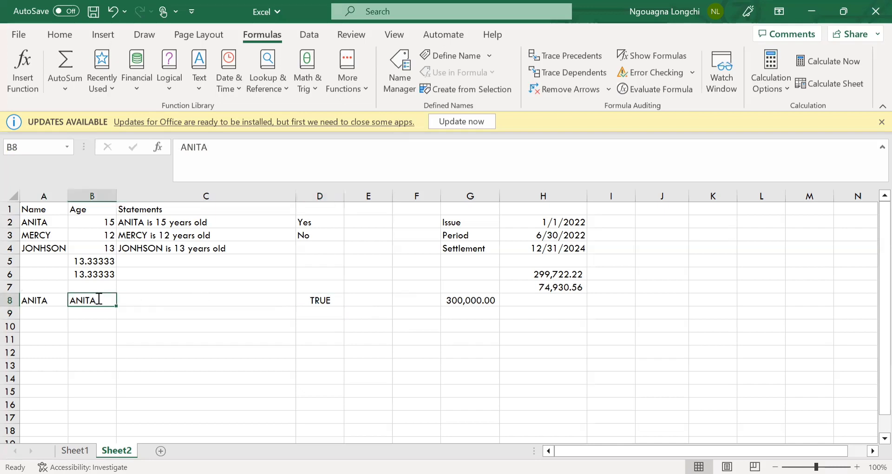
type("MER")
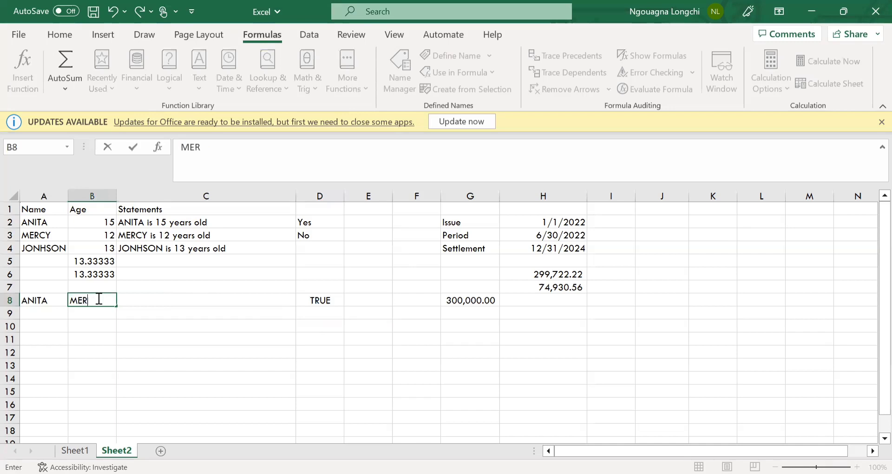
type("CY")
left_click(289, 323)
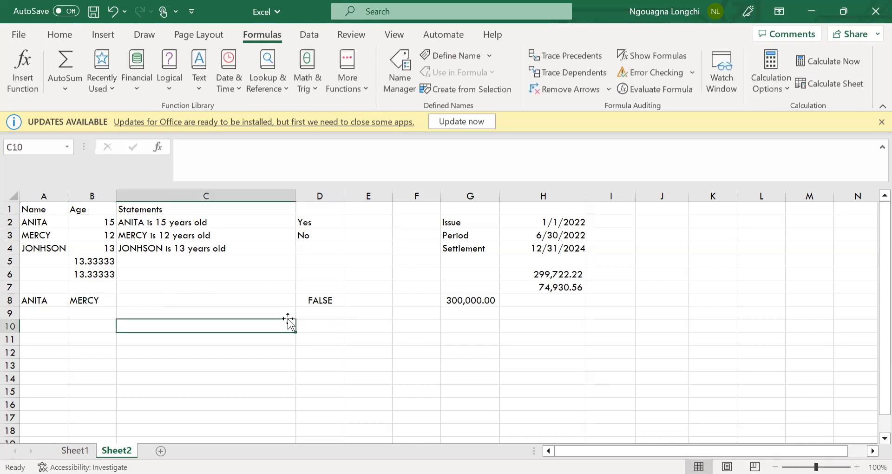
Change the second condition of the AND formula in D8 so B8 is compared with the first name from A3
left_click(326, 305)
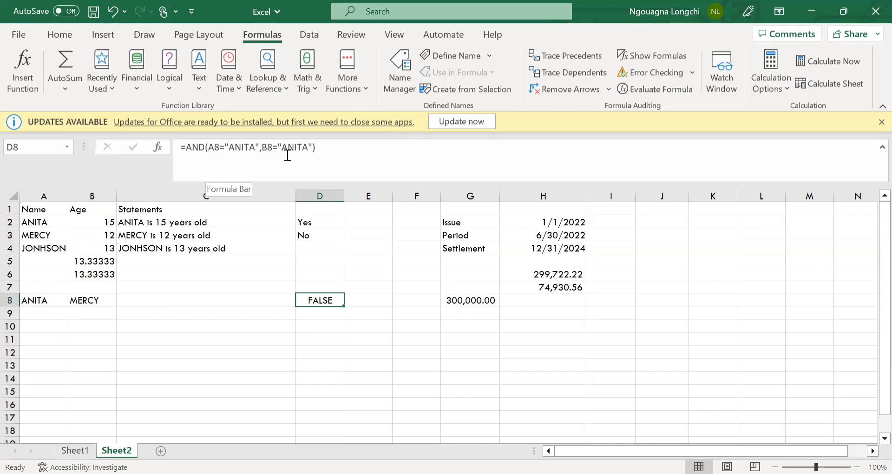
left_click(102, 301)
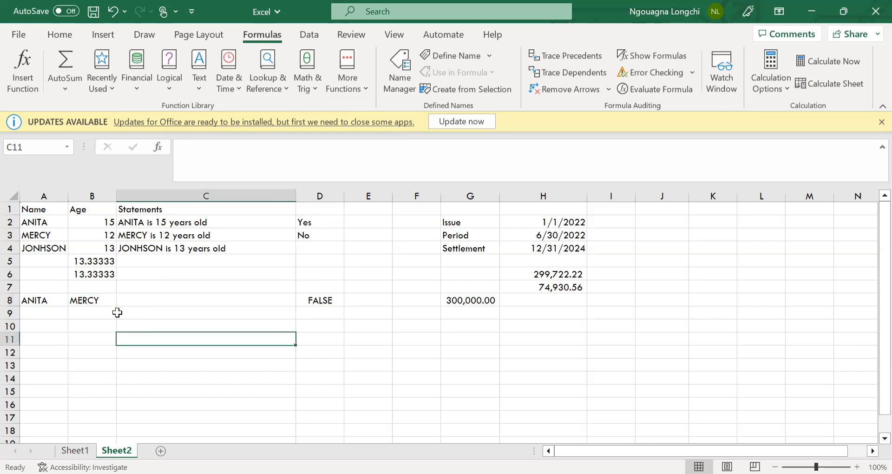
left_click(307, 297)
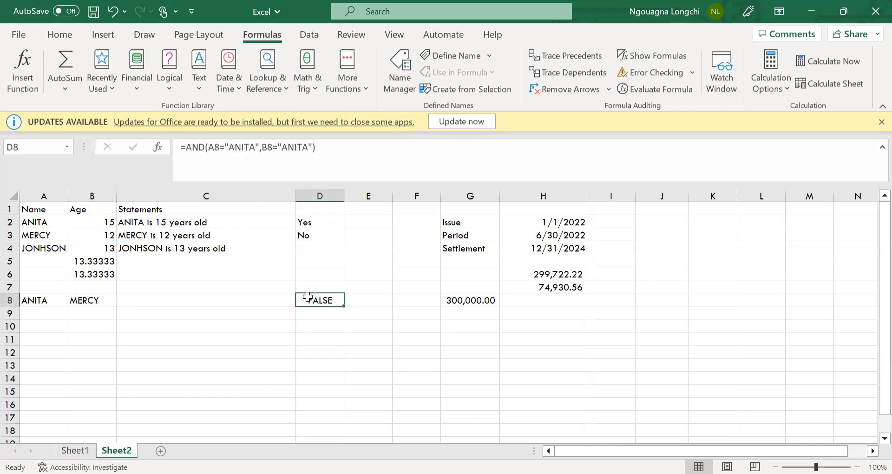
left_click(306, 148)
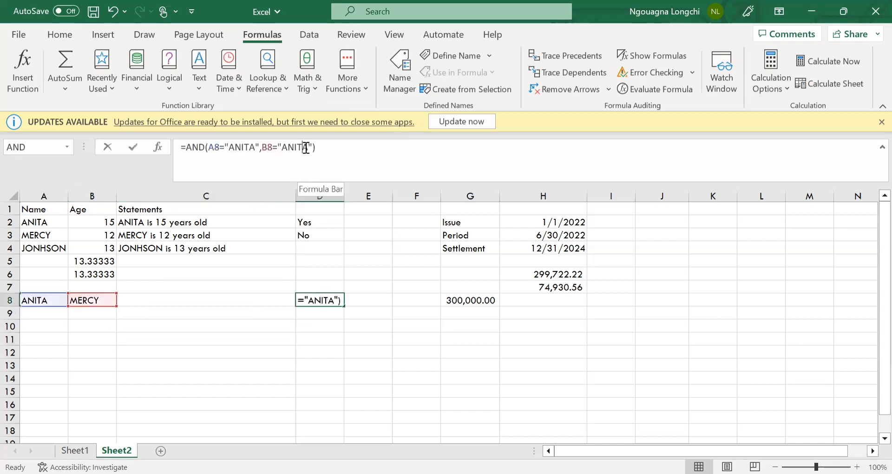
double_click(306, 148)
type("M")
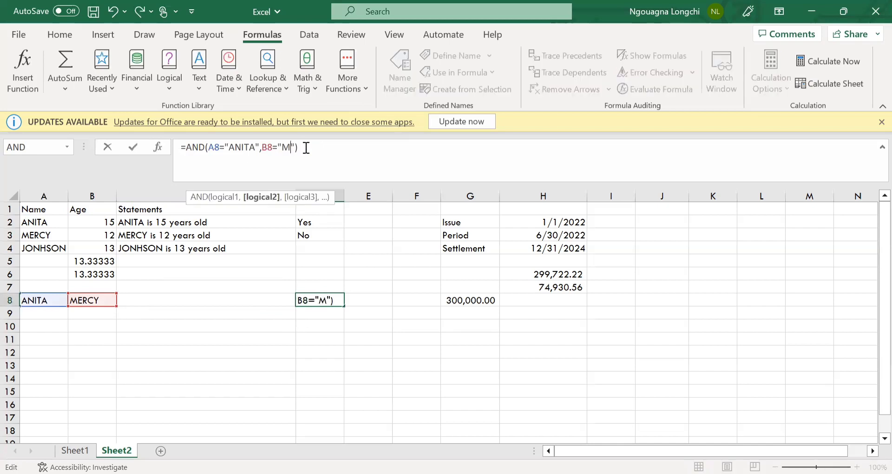
type("EC=")
key("Return")
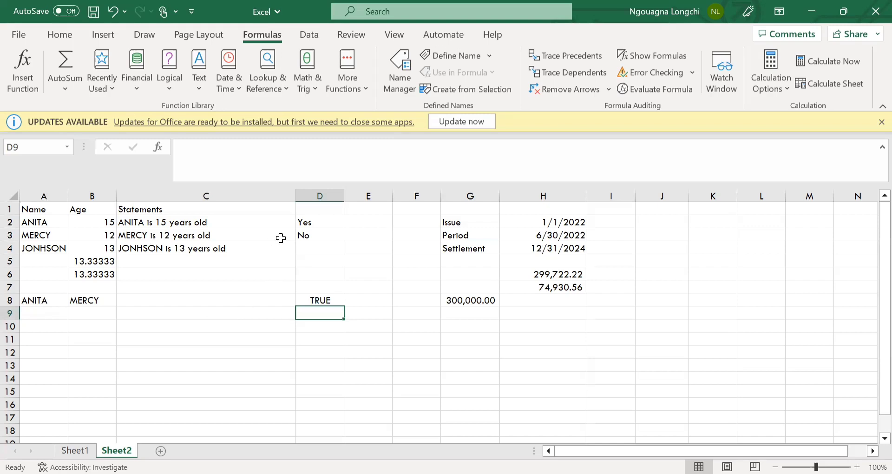
Enter an IF formula in C8 that returns 1 when A8 equals the first name from A2, and " " otherwise
left_click(326, 222)
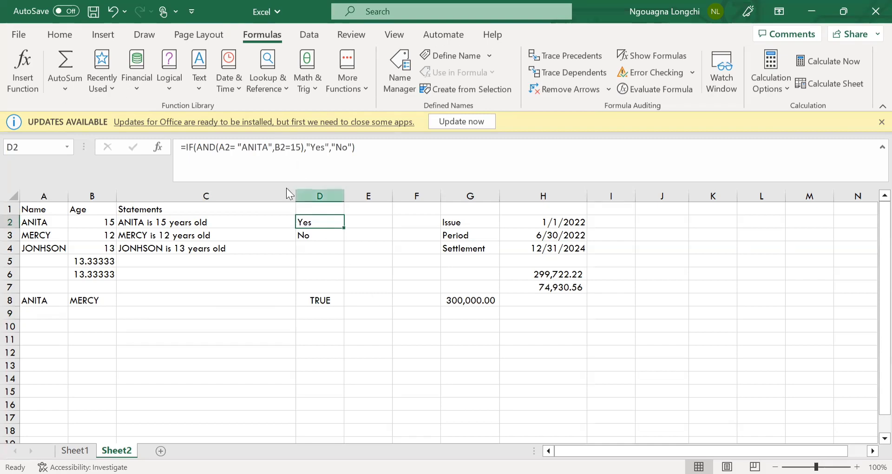
left_click(178, 80)
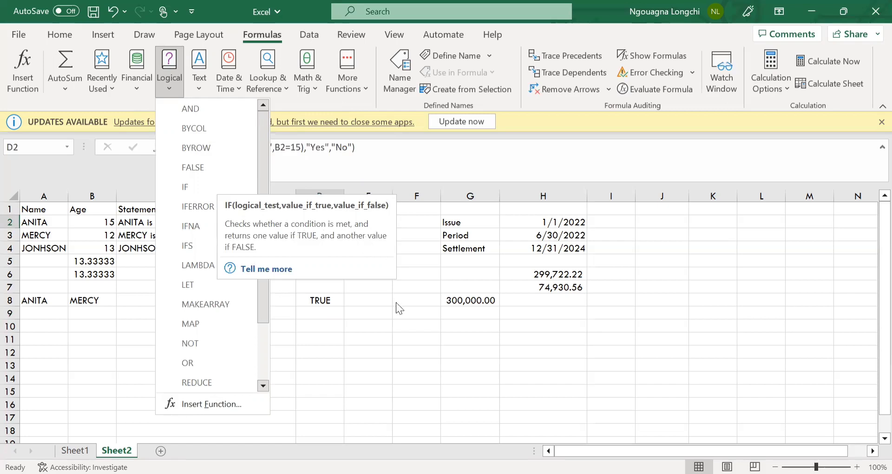
left_click(179, 304)
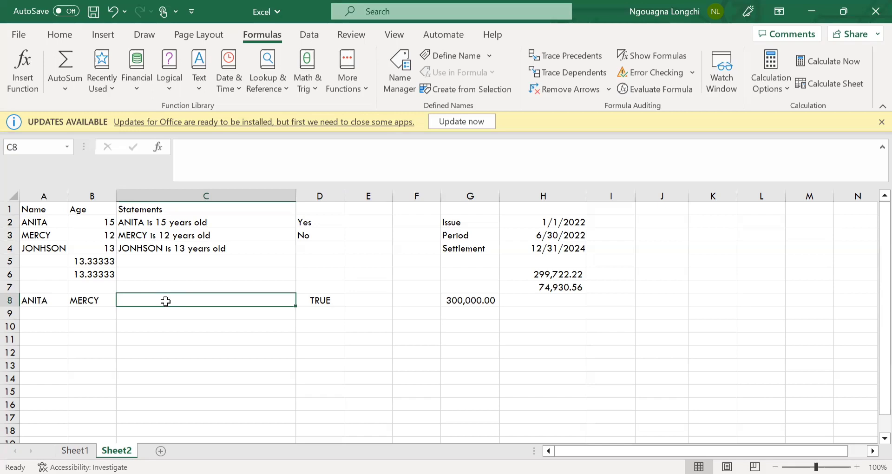
type("=")
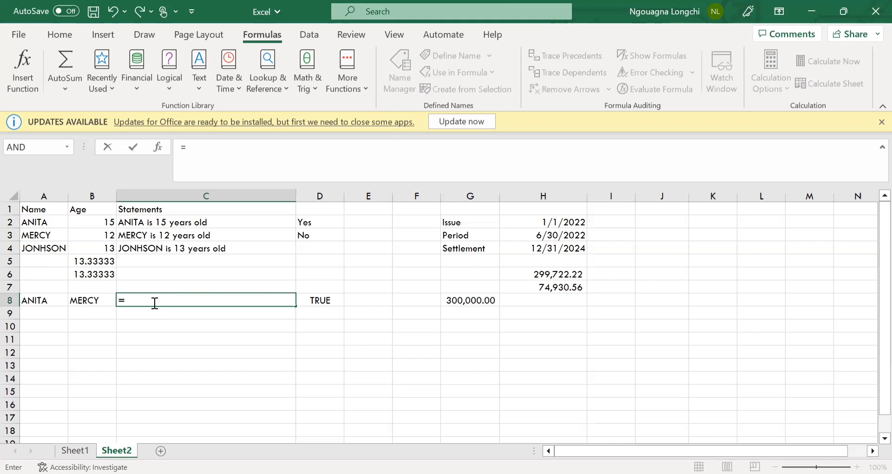
type("IF(")
left_click(53, 303)
type("=\"")
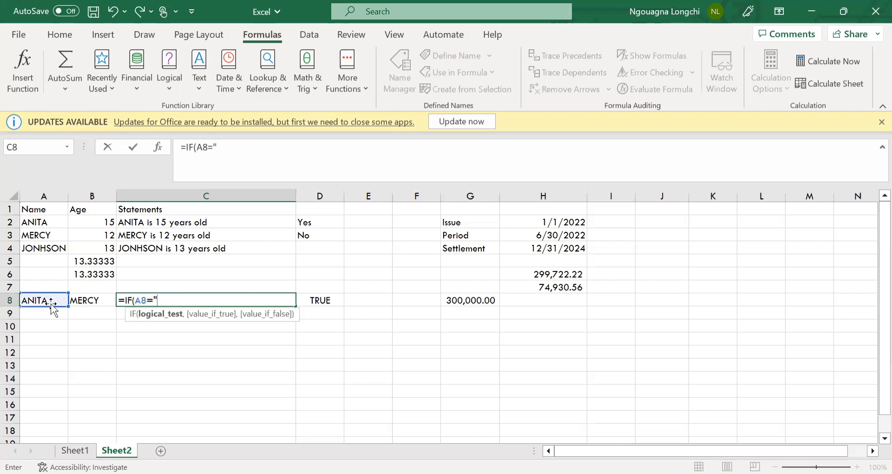
type("ANITA")
type("\",1,")
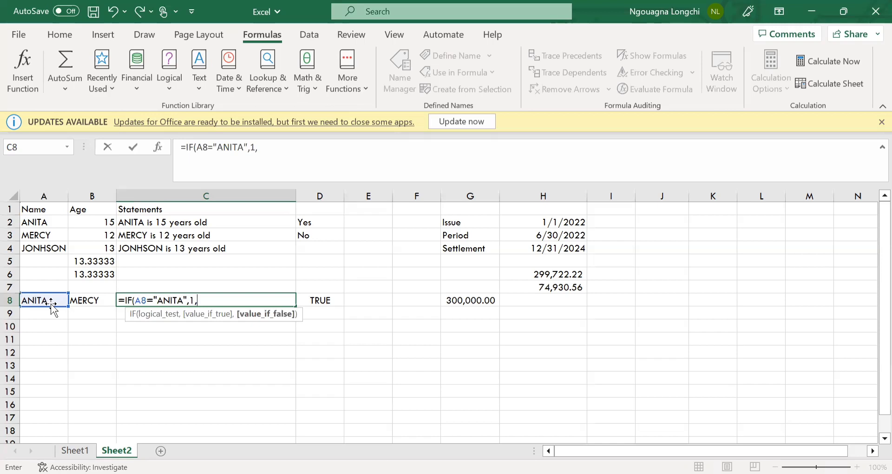
type("\" \")")
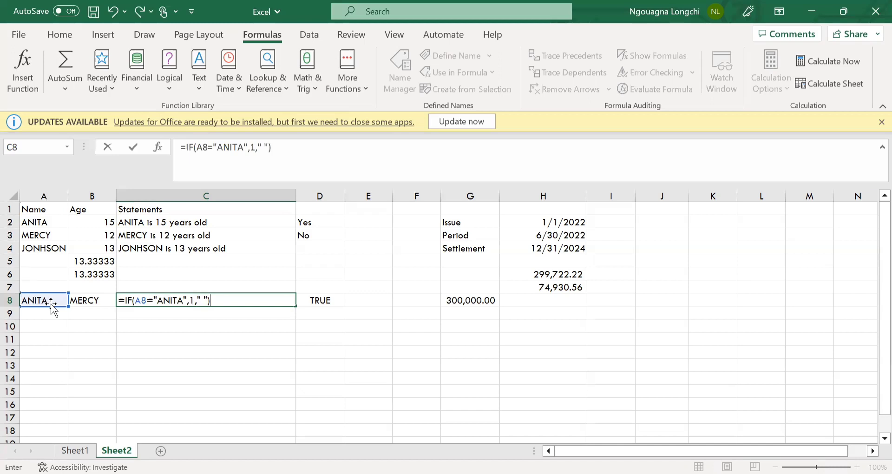
key("Return")
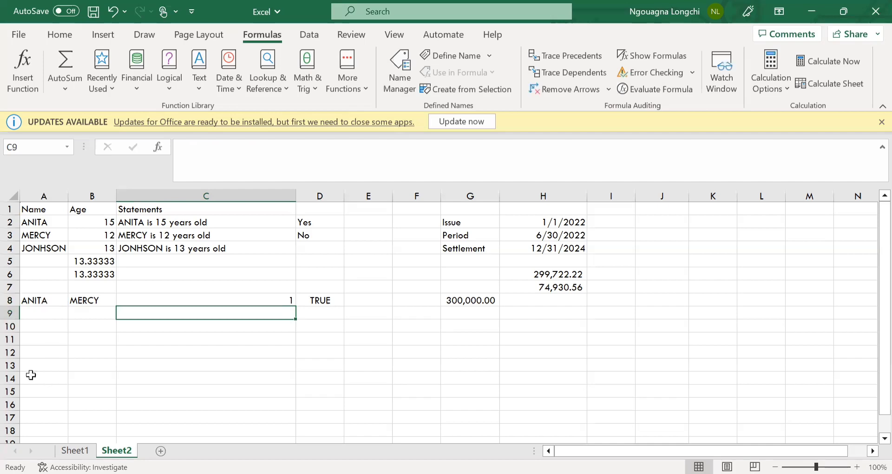
Copy the name from B8 into A8 and check the formulas in C8 and D8
left_click(200, 301)
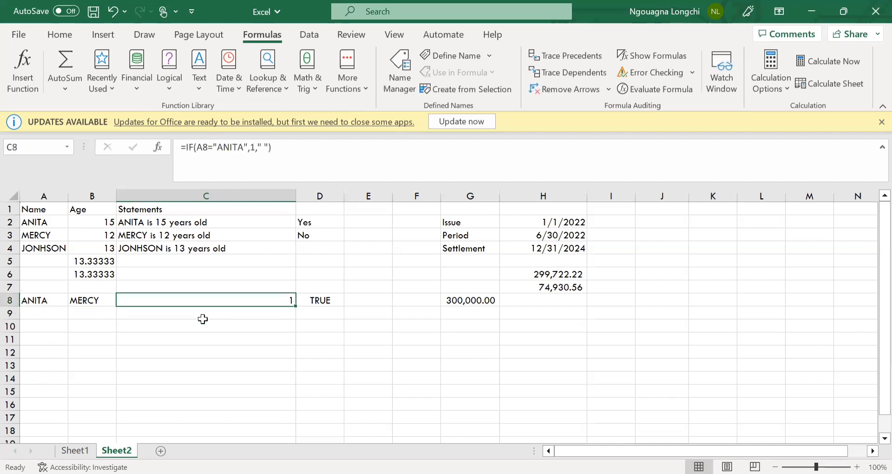
left_click(94, 306)
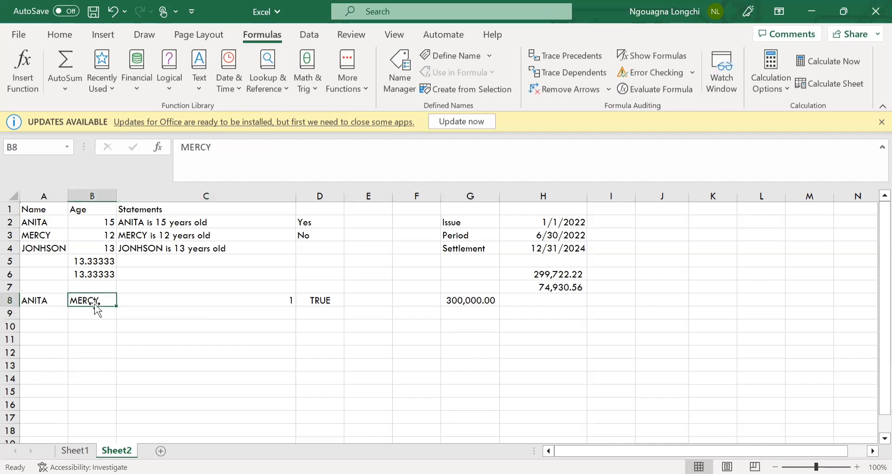
key("ctrl+c")
left_click(41, 300)
key("ctrl+v")
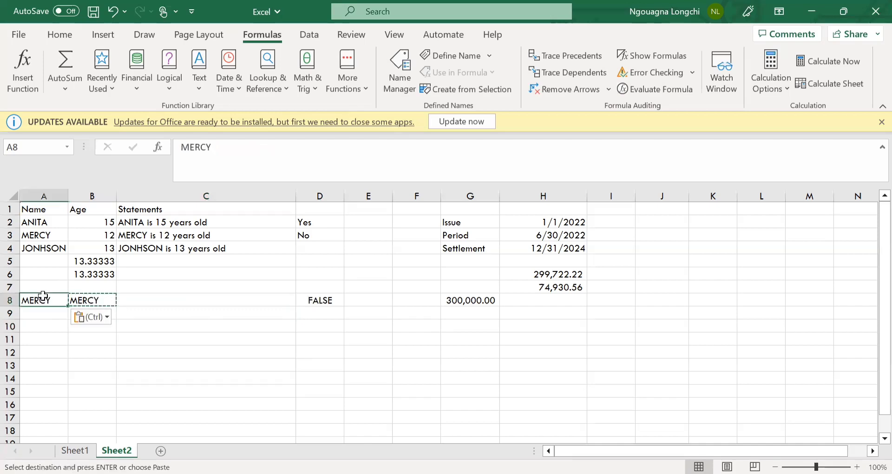
left_click(214, 300)
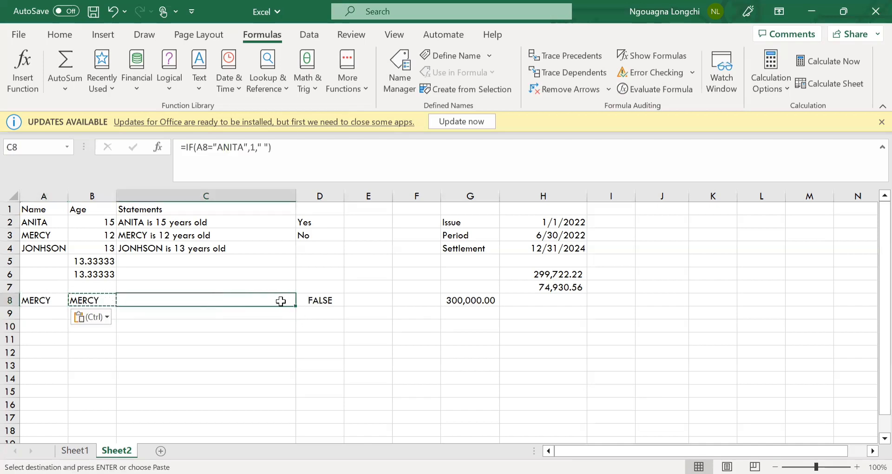
left_click(299, 301)
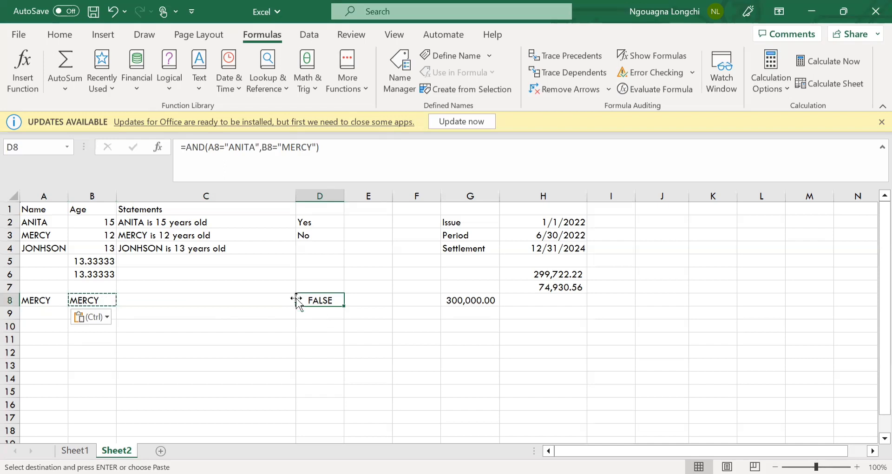
Look through the available logical and text functions and reselect the IF formula in C8
left_click(177, 88)
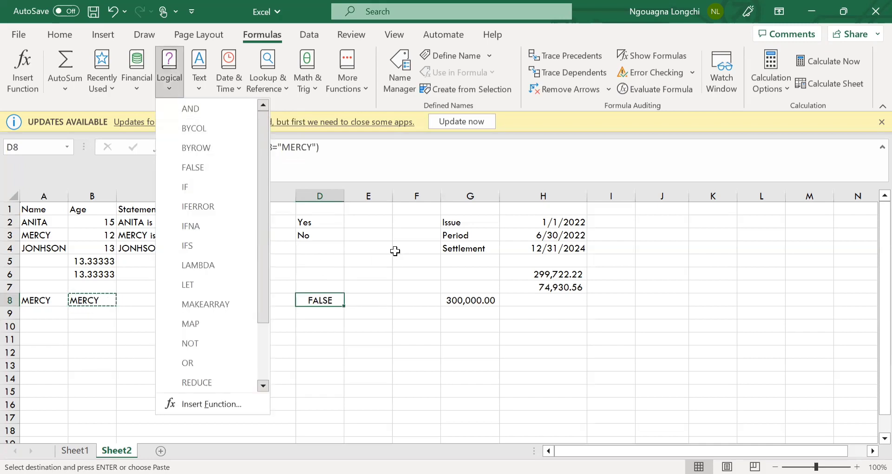
left_click(395, 251)
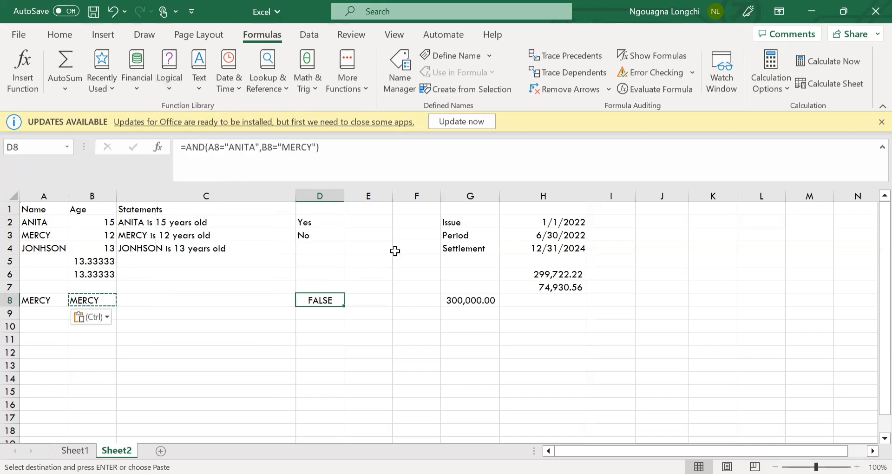
left_click(166, 93)
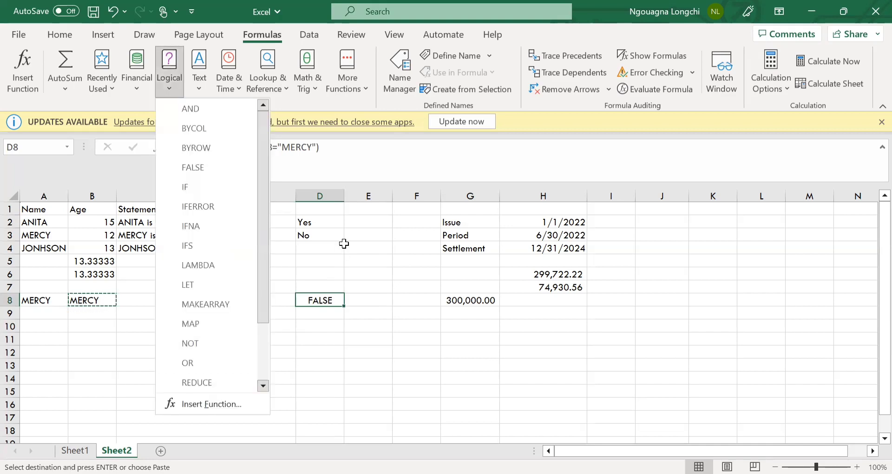
left_click(199, 96)
left_click(200, 94)
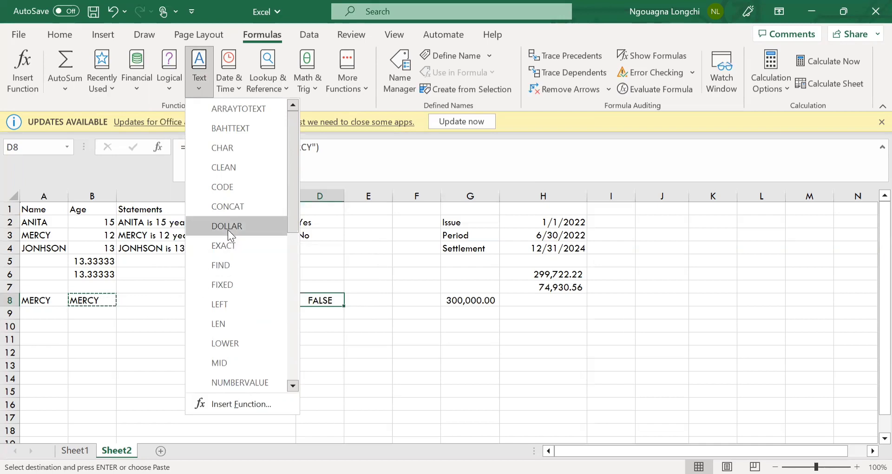
left_click(164, 300)
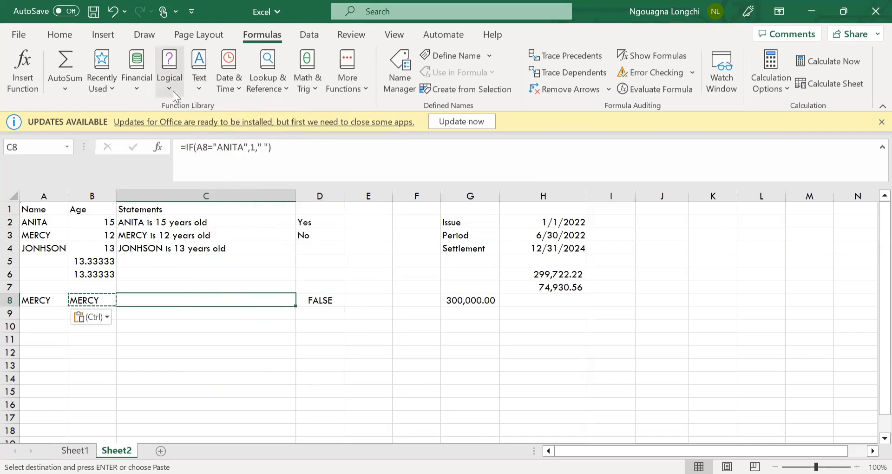
Insert the DOLLAR text function into the existing formula in C8 with number 500 and 2 decimals
left_click(207, 93)
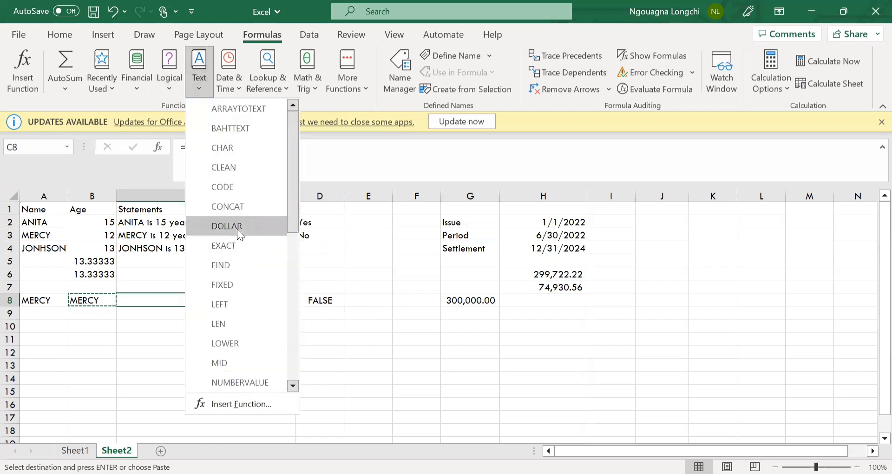
left_click(237, 227)
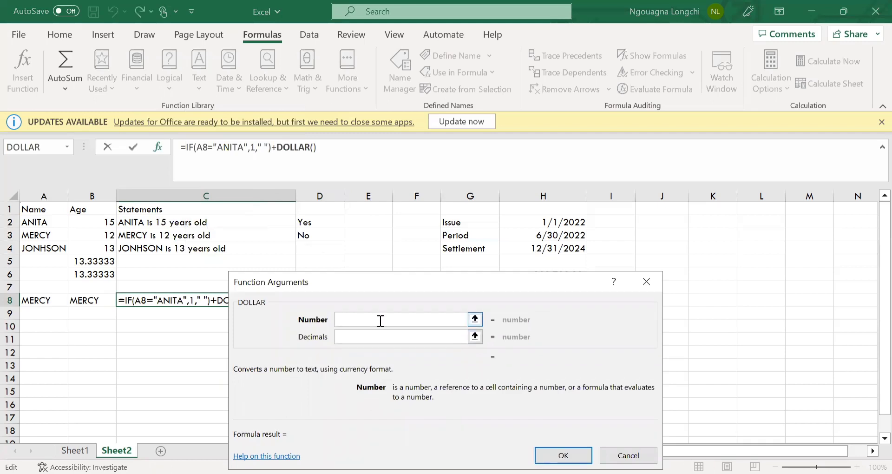
type("T")
key("BackSpace")
type("500")
key("Tab")
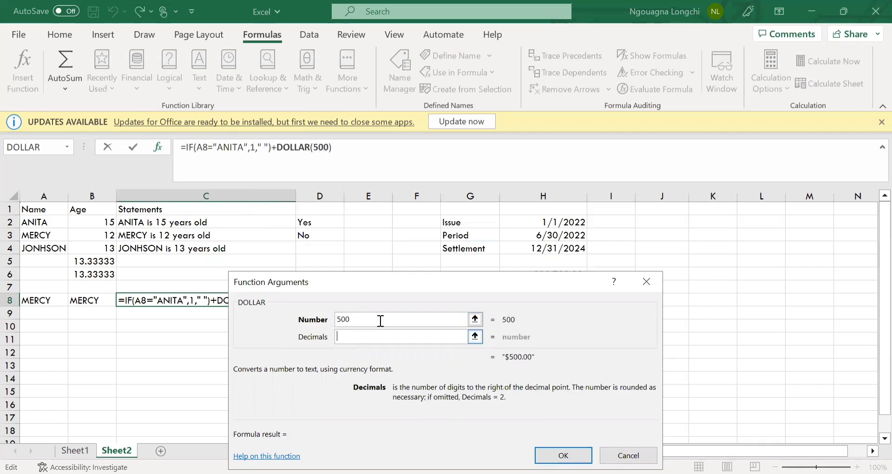
type("2")
left_click(563, 456)
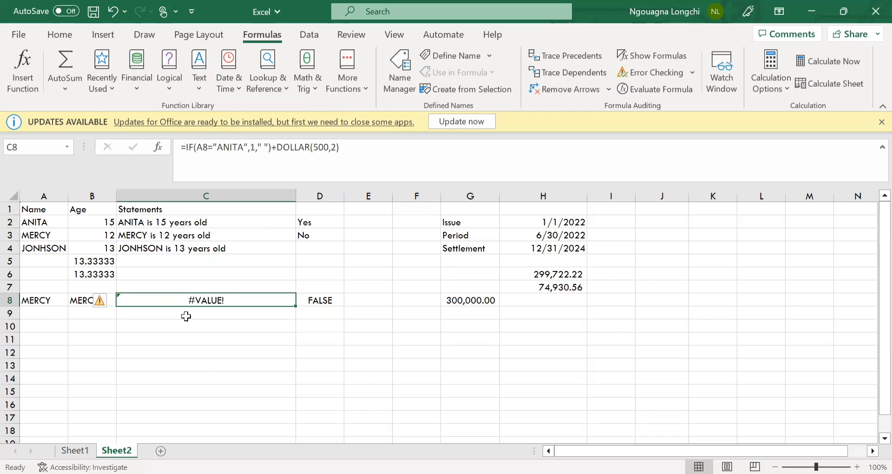
Check the error options and formula in C8, then clear the cell's contents
left_click(105, 300)
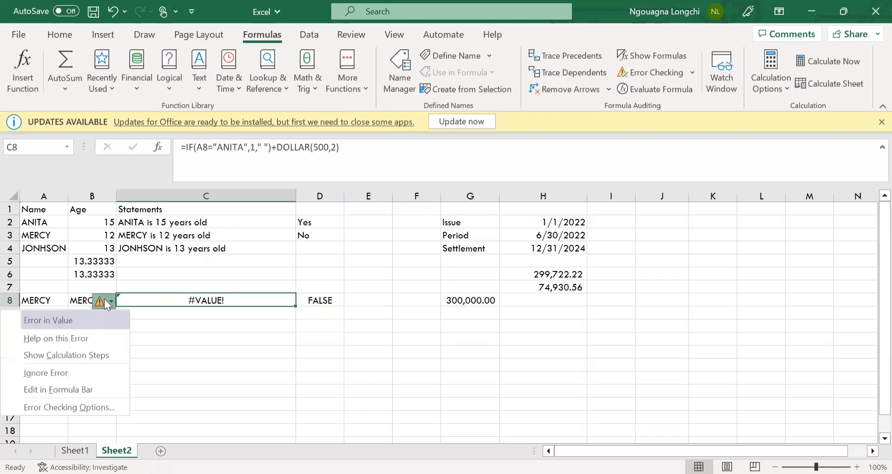
double_click(173, 300)
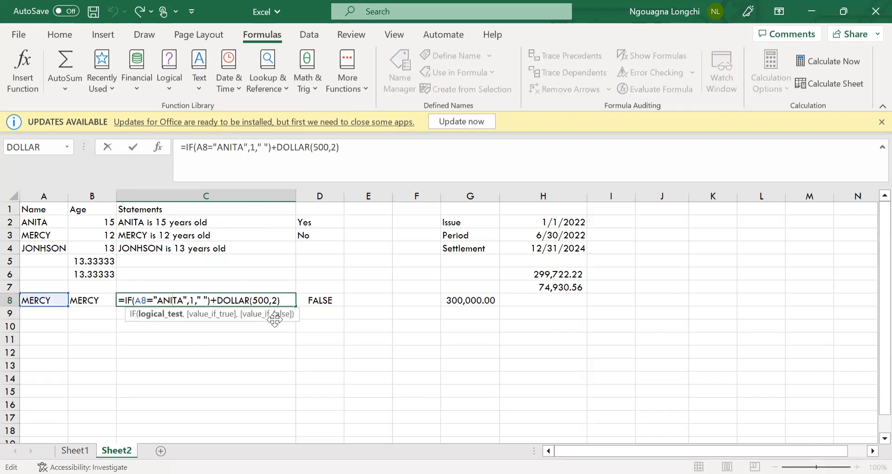
key("Return")
left_click(247, 301)
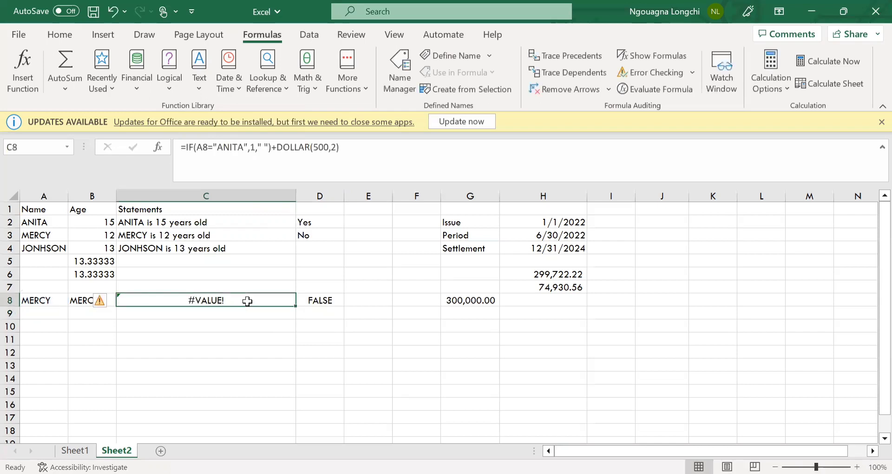
key("Delete")
left_click(243, 324)
left_click(217, 303)
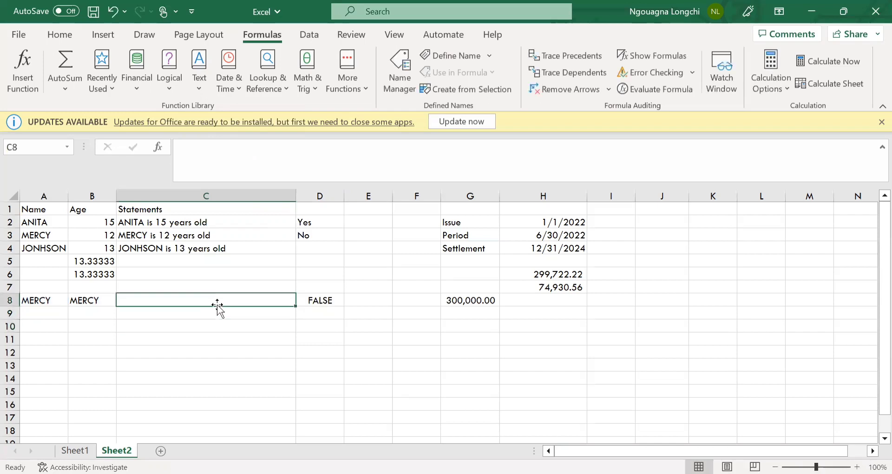
Enter a DOLLAR formula in C8 with number 500 and 2 decimals
left_click(195, 89)
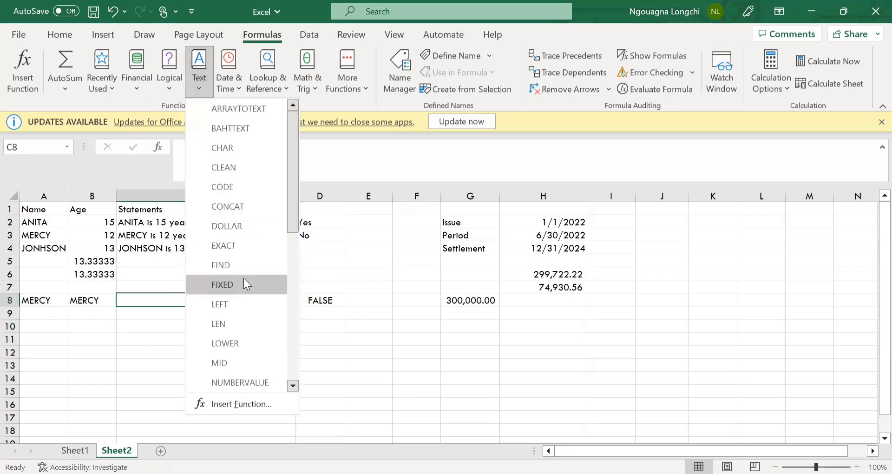
left_click(243, 231)
type("500")
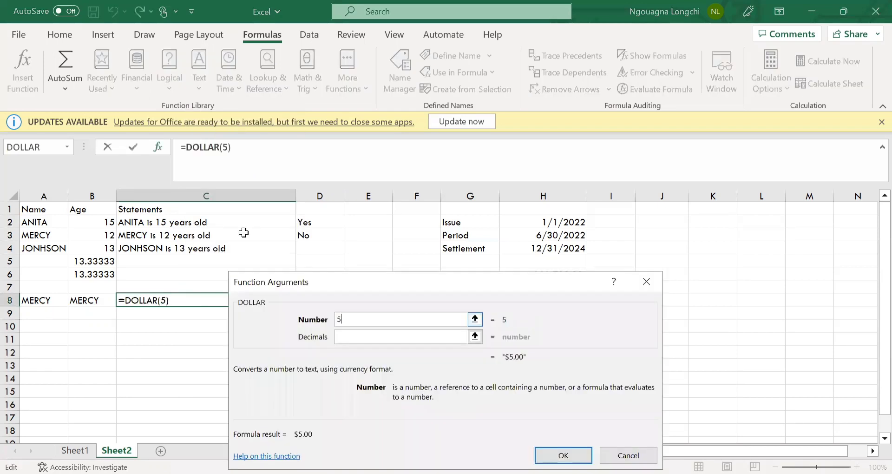
key("Tab")
type("2")
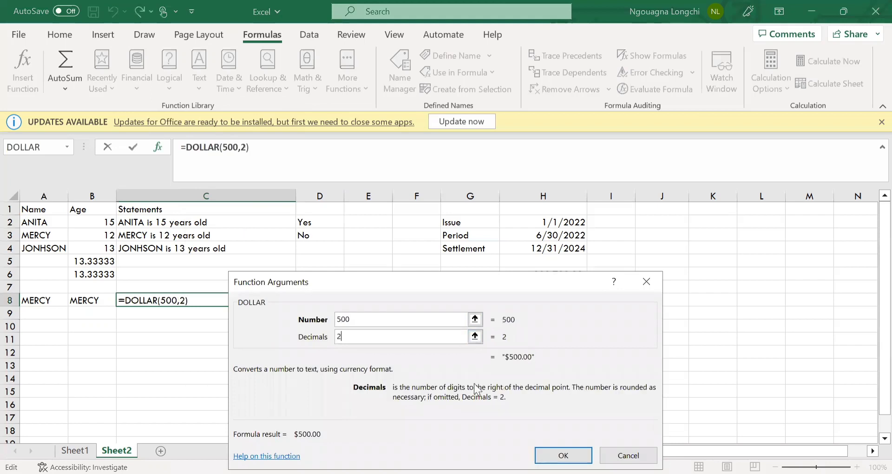
left_click(564, 455)
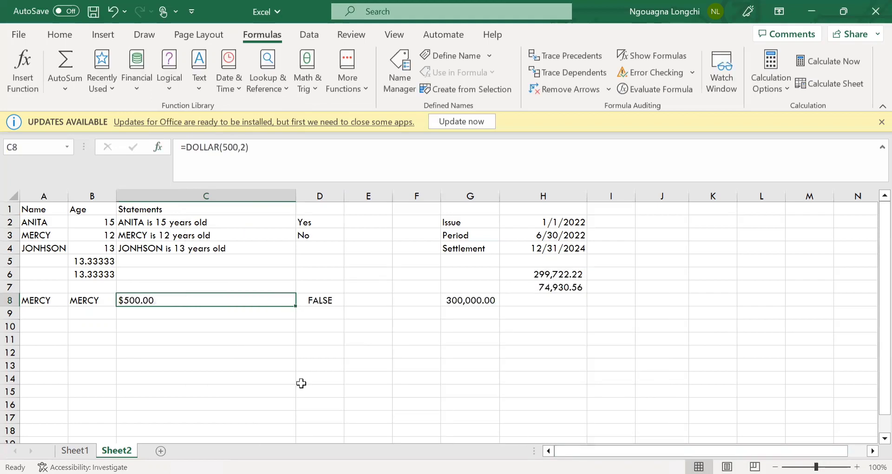
left_click(227, 352)
left_click(144, 300)
left_click(147, 313)
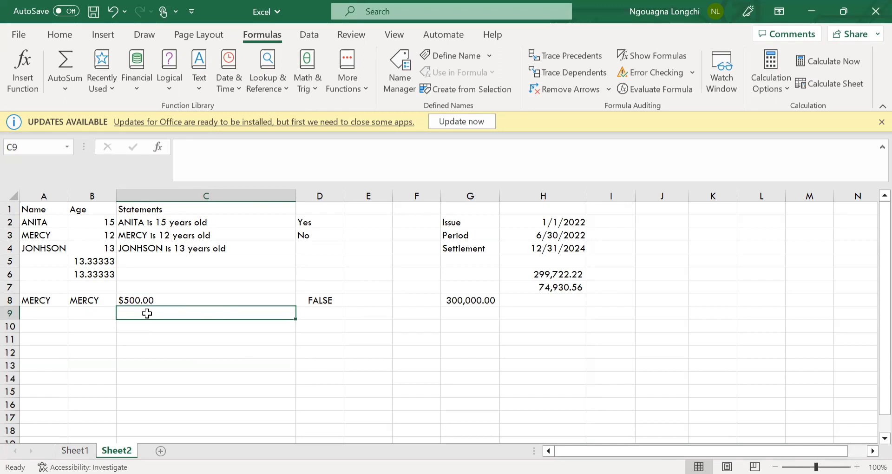
Examine the Accounting Number Format option and compare it with the DOLLAR formula in C8
left_click(70, 39)
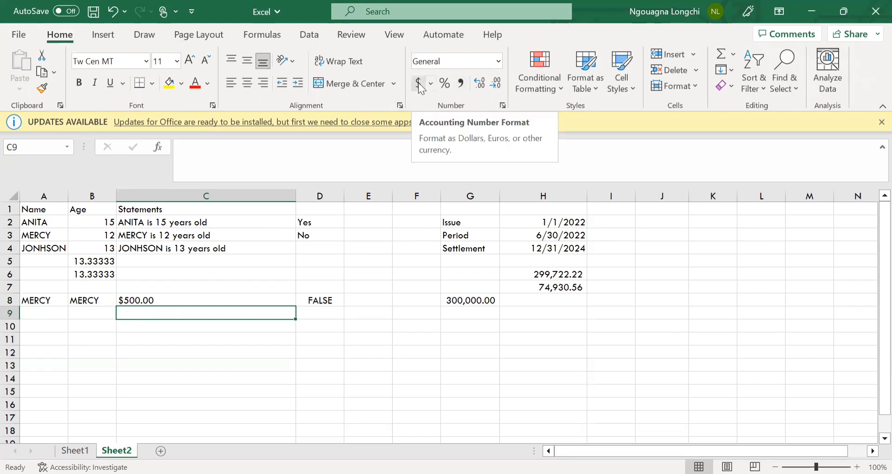
key("Down")
key("Down")
key("Down")
left_click(170, 303)
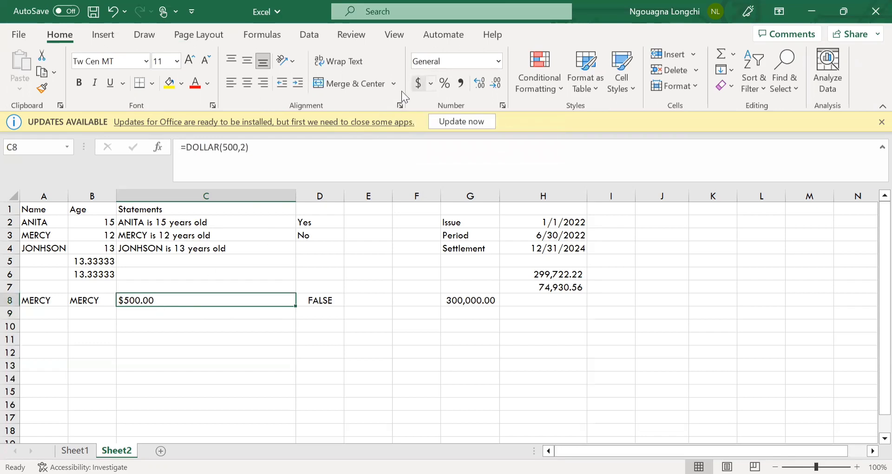
Browse the text functions and read the description of the DATE function
left_click(256, 35)
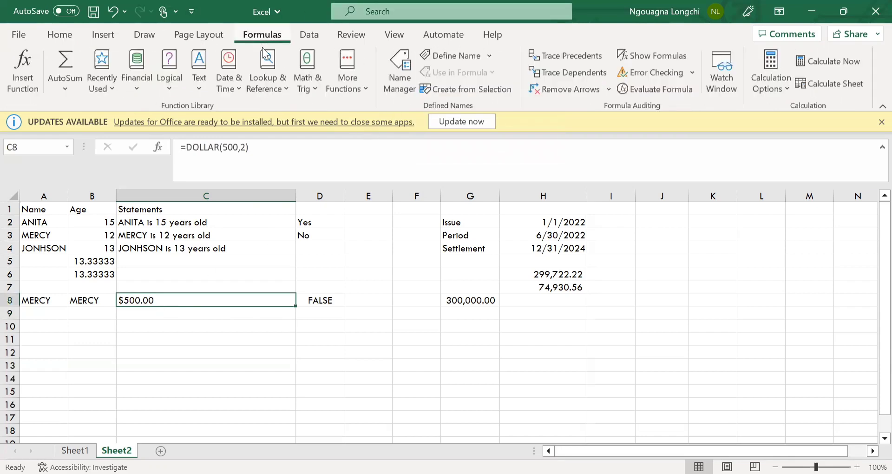
left_click(205, 92)
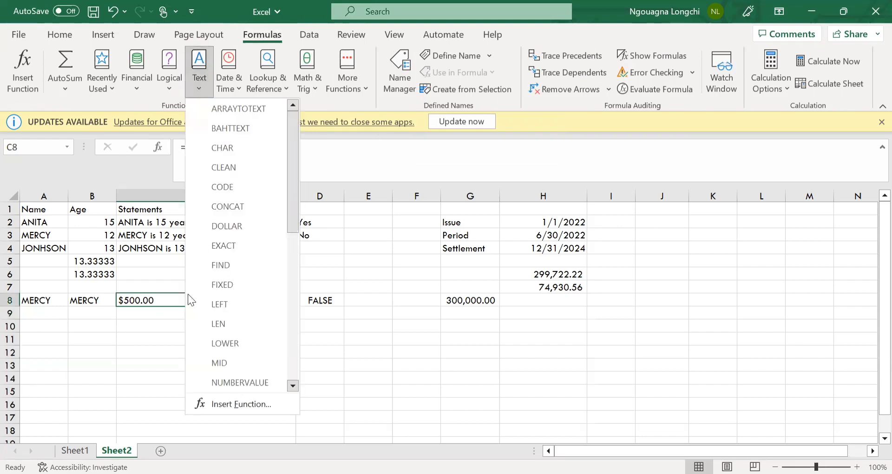
left_click(226, 93)
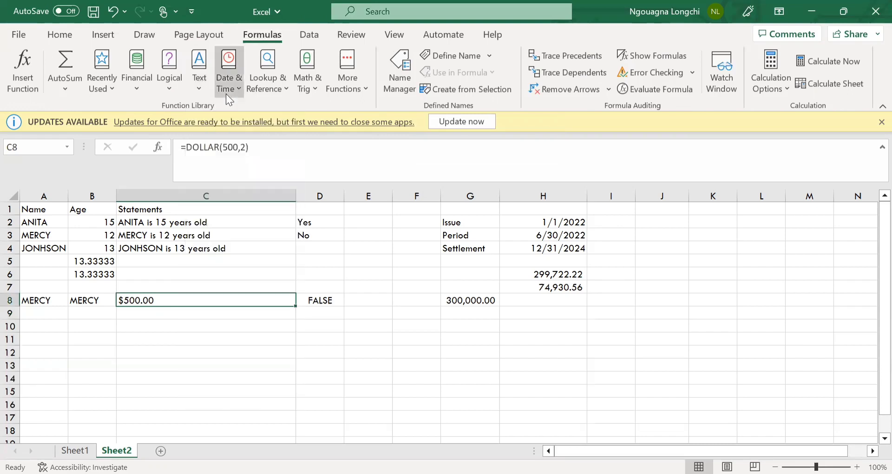
left_click(226, 94)
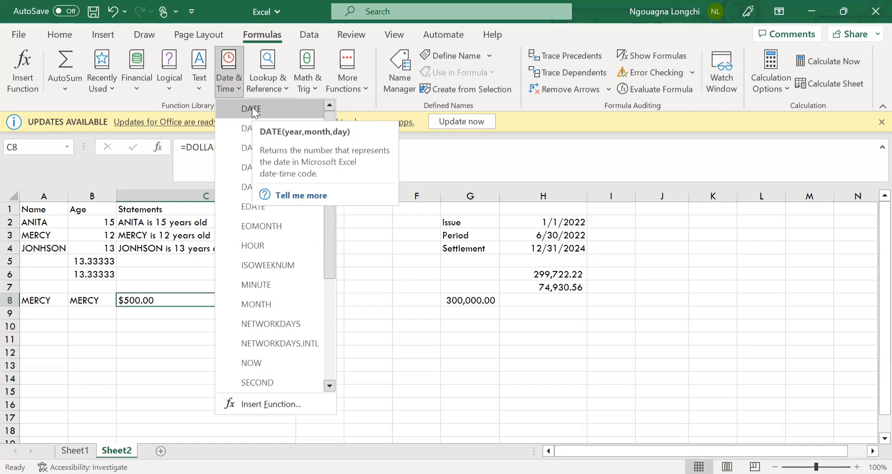
left_click(580, 386)
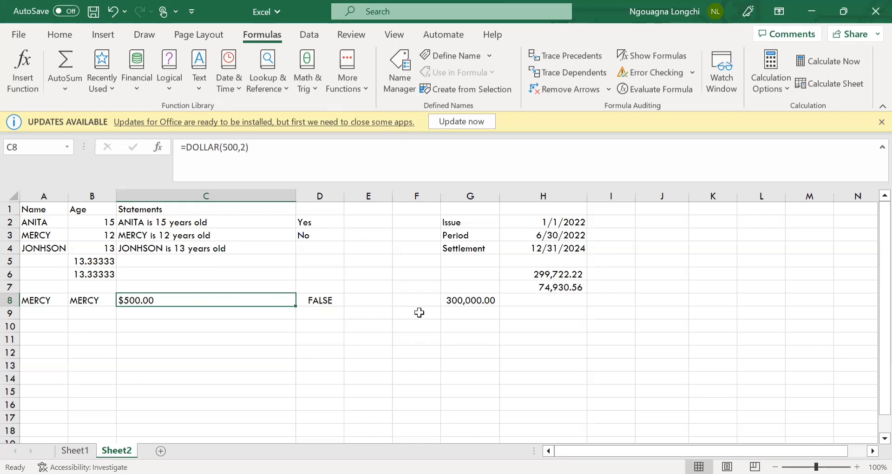
left_click(611, 417)
left_click(611, 326)
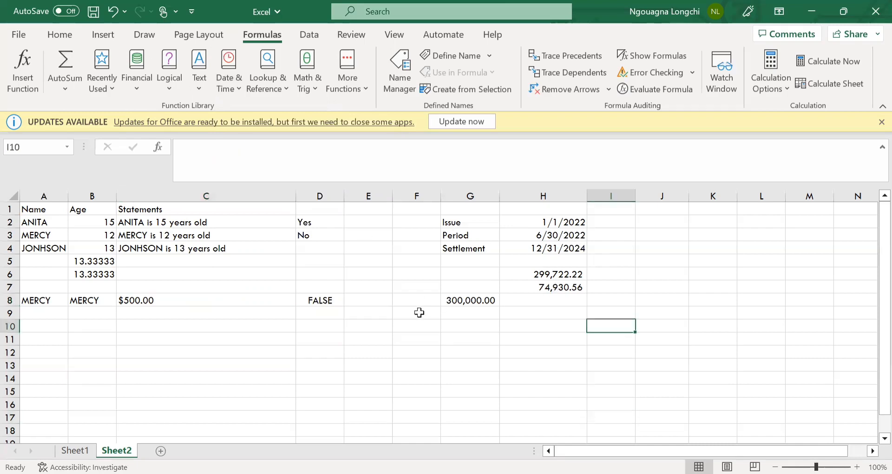
type("=")
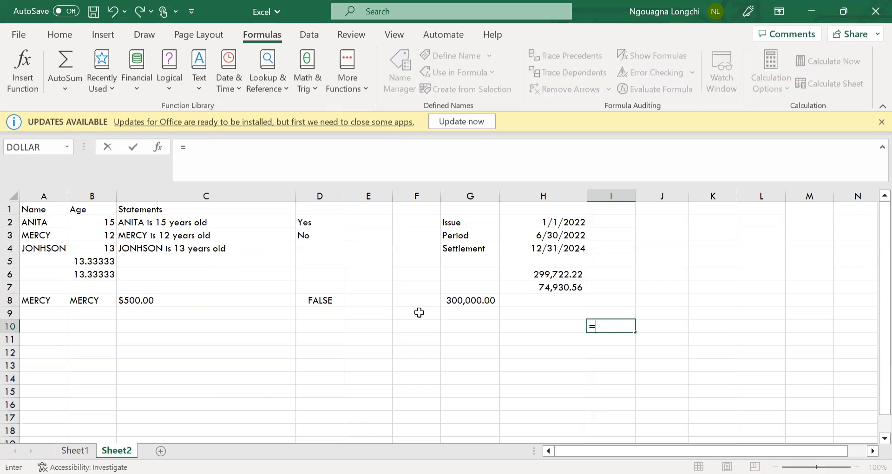
type("DATE(")
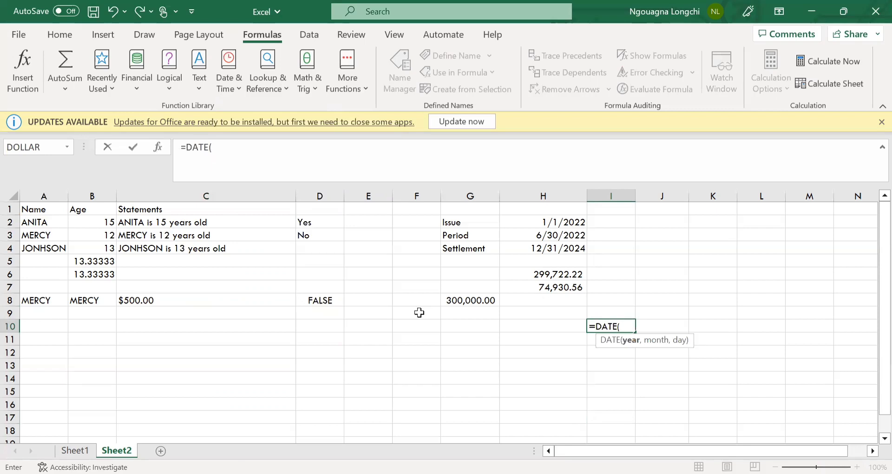
key("Escape")
key("Right")
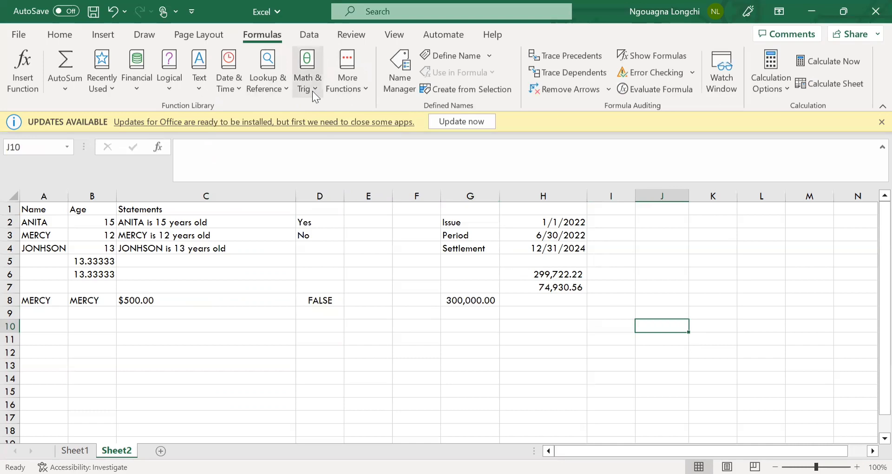
View the arguments of the DATEVALUE function and look through the other date and time functions
left_click(231, 97)
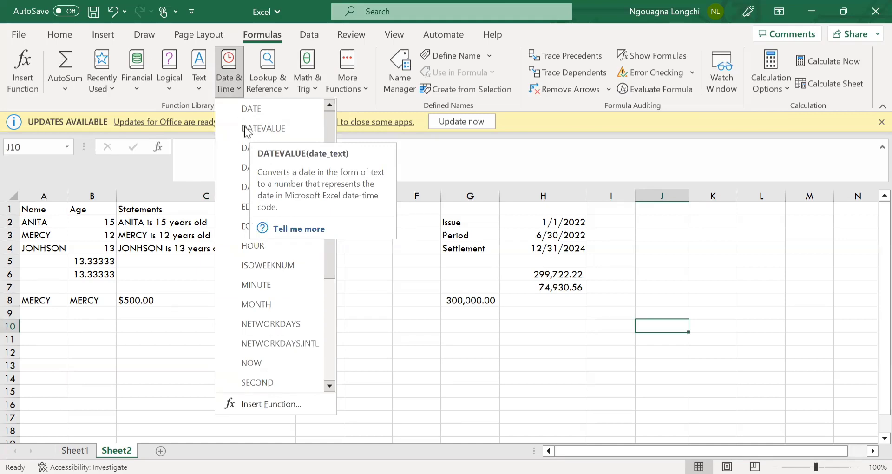
left_click(267, 135)
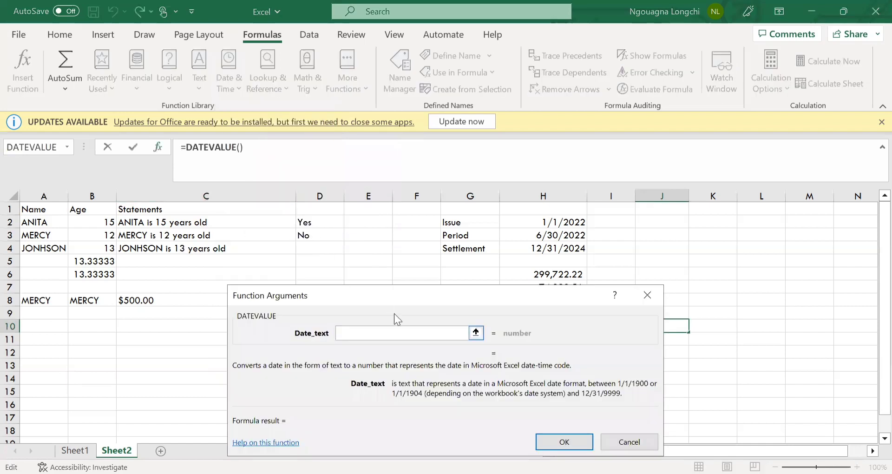
left_click(647, 299)
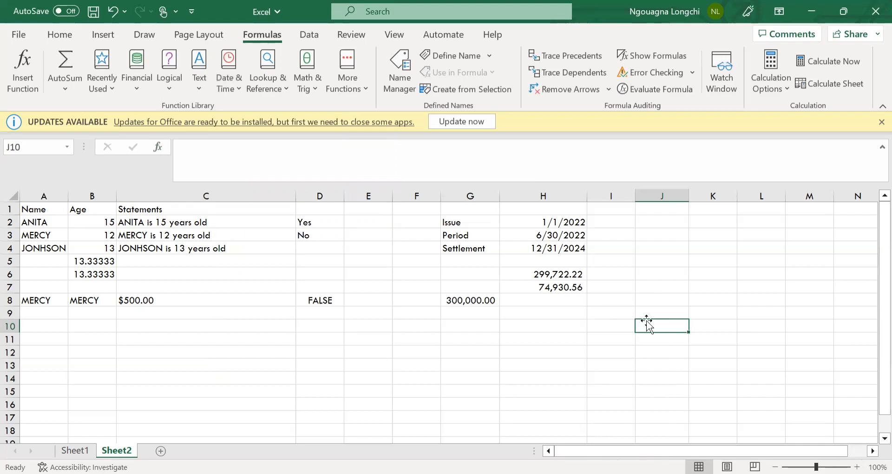
left_click(229, 85)
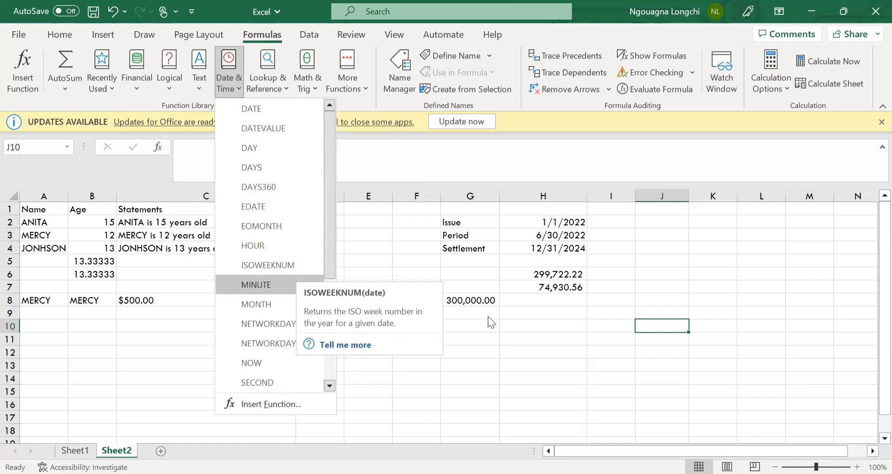
key("Escape")
key("Left")
key("Left")
key("Left")
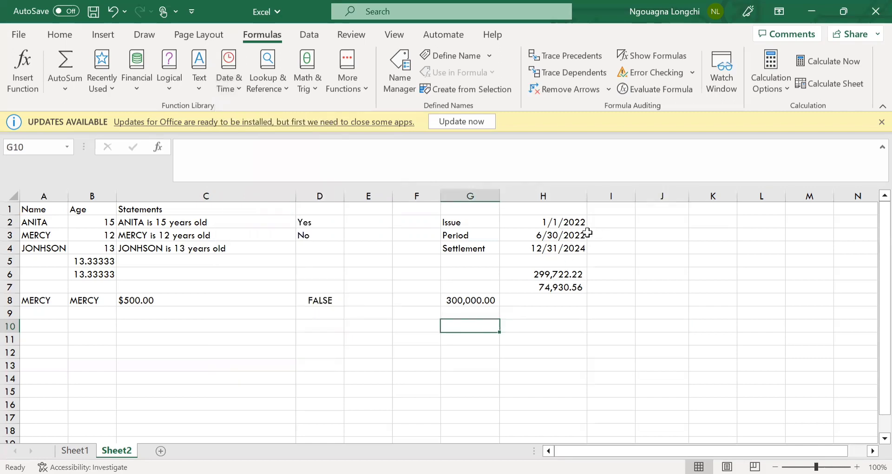
Enter a YEAR formula in I2 that extracts the year from the issue date in H2
left_click(602, 222)
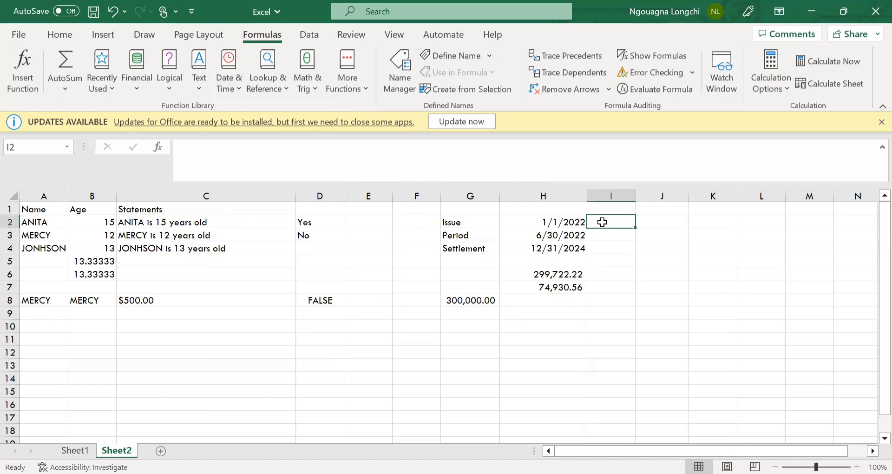
type("Y")
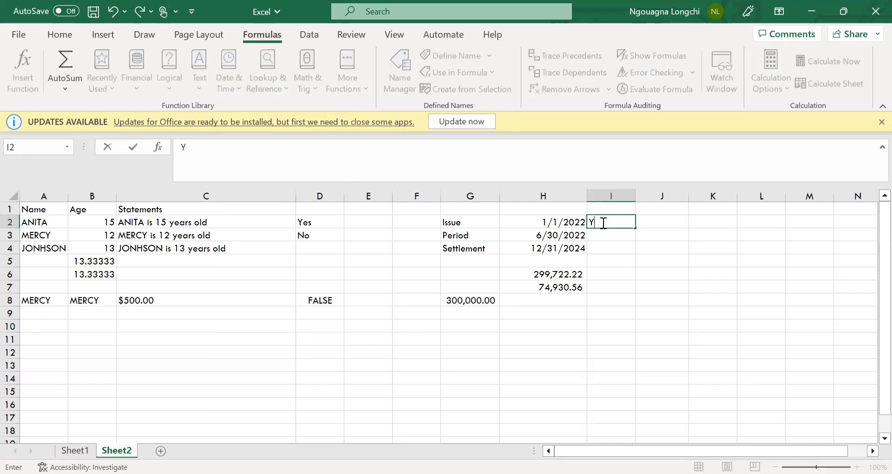
key("BackSpace")
type("=")
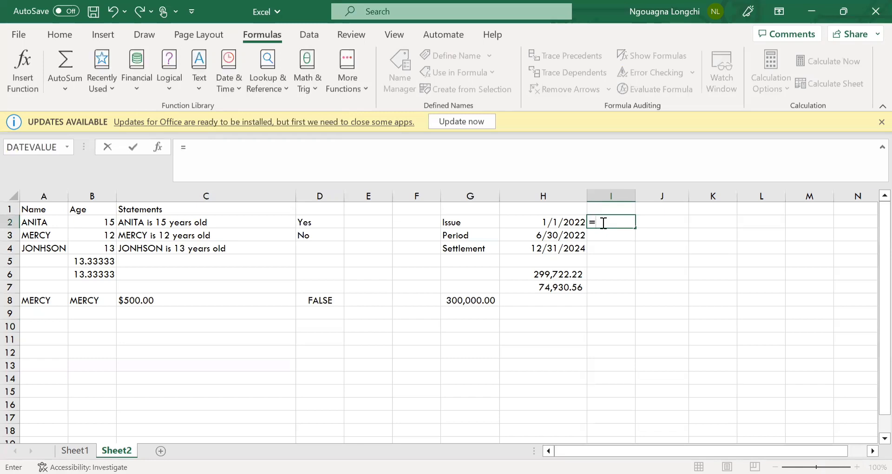
type("YEAR(")
left_click(552, 221)
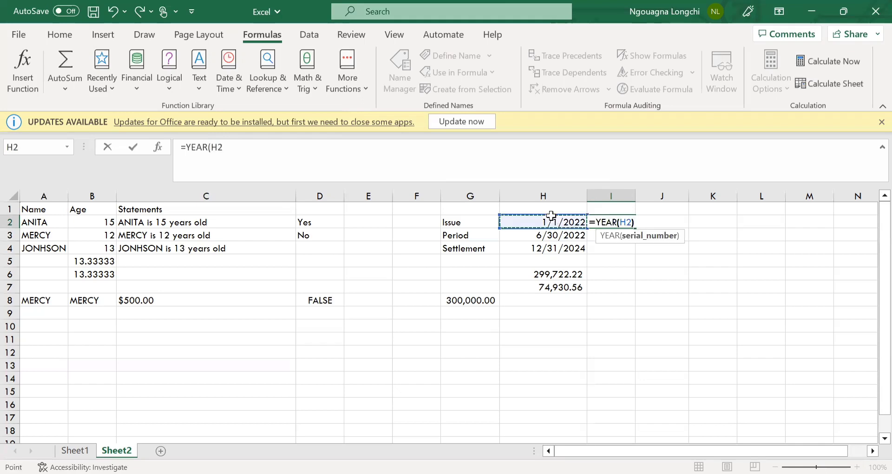
key("Return")
Fill the YEAR formula from I2 down to I4 for the period and settlement dates
left_click(594, 222)
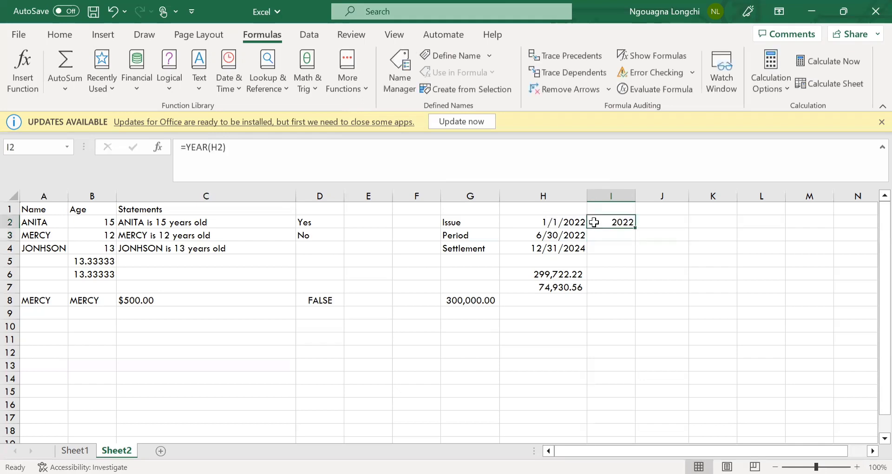
left_click_drag(635, 231, 625, 251)
left_click(624, 301)
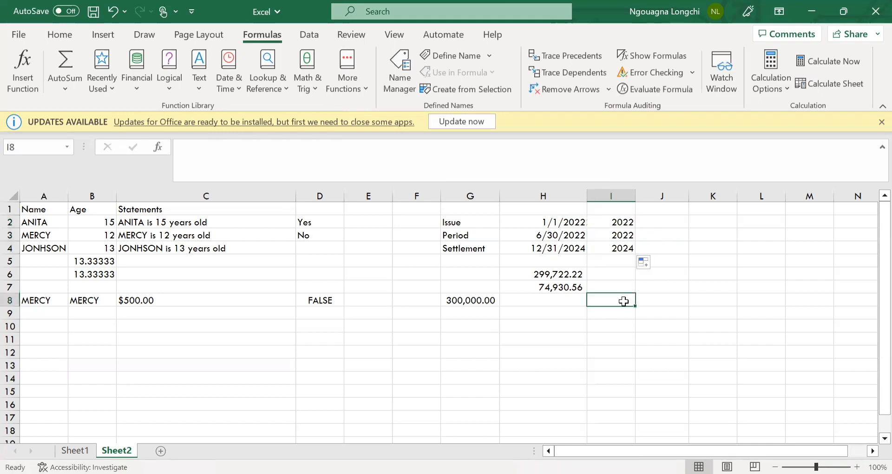
Change the formula in I2 to MONTH so it extracts the month from the issue date in H2
left_click(609, 223)
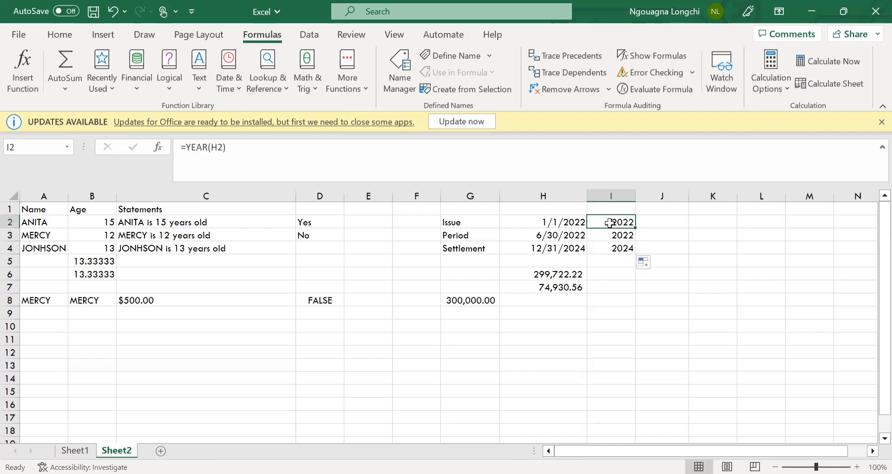
left_click(207, 150)
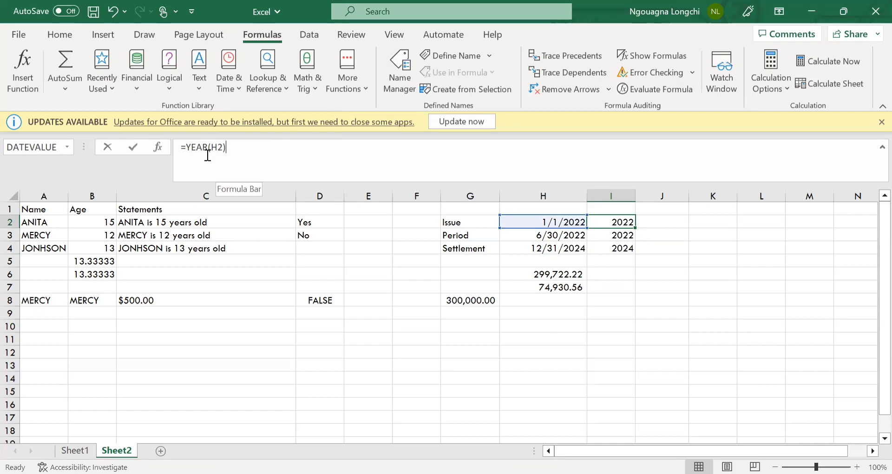
double_click(208, 149)
type("MONT")
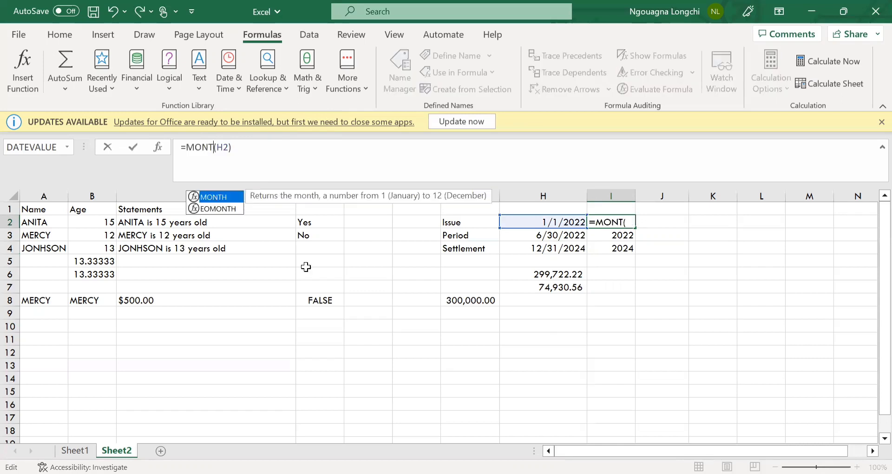
type("H")
key("Return")
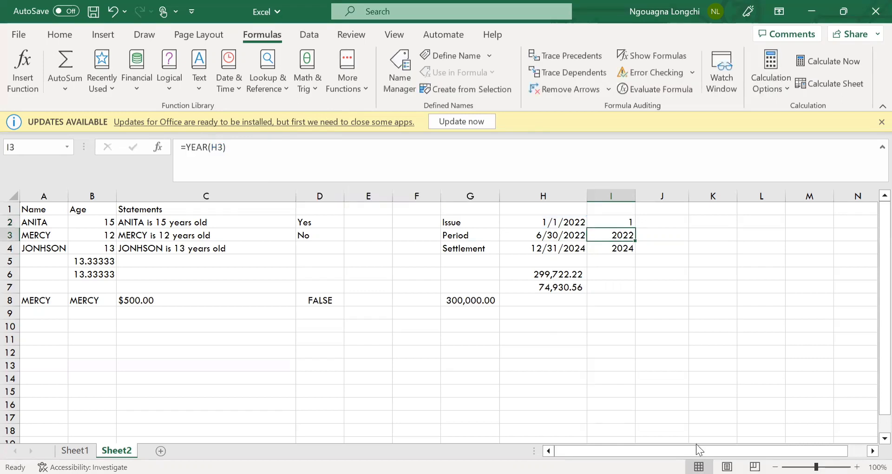
Fill the MONTH formula from I2 down to I4 for the period and settlement dates
left_click(616, 222)
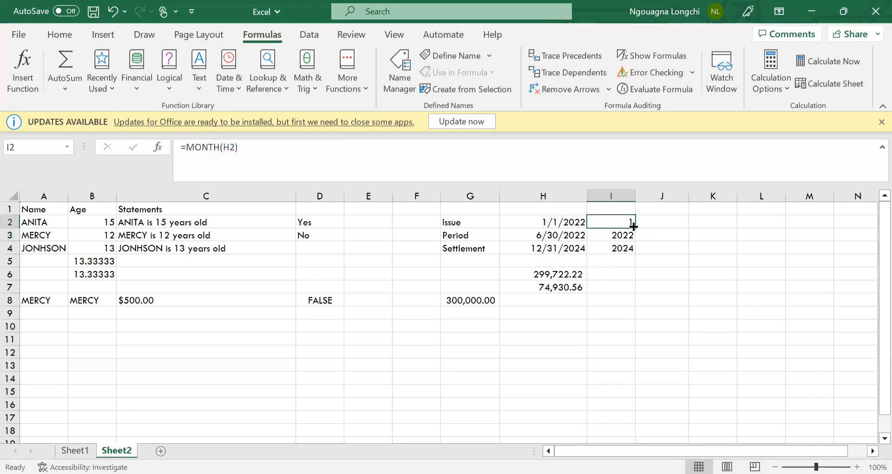
left_click_drag(636, 227, 637, 253)
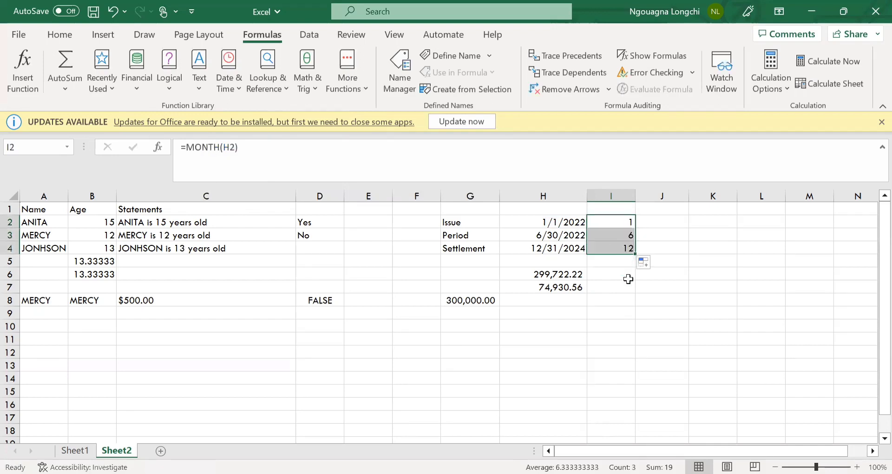
left_click(618, 274)
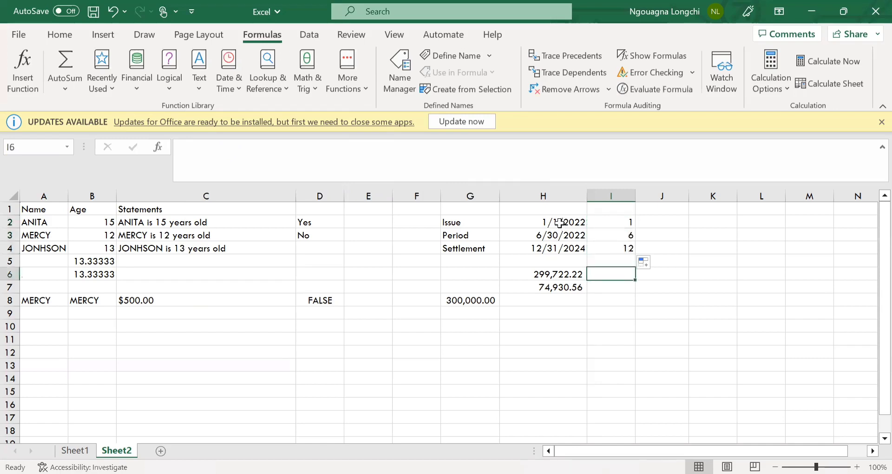
Look through the date and time functions to the end of the list and read the YEARFRAC description
left_click(656, 223)
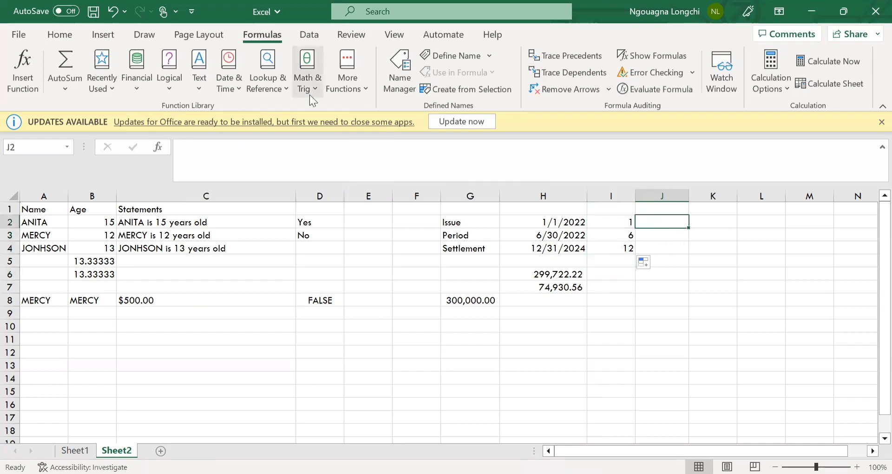
left_click(238, 88)
left_click_drag(328, 221, 338, 306)
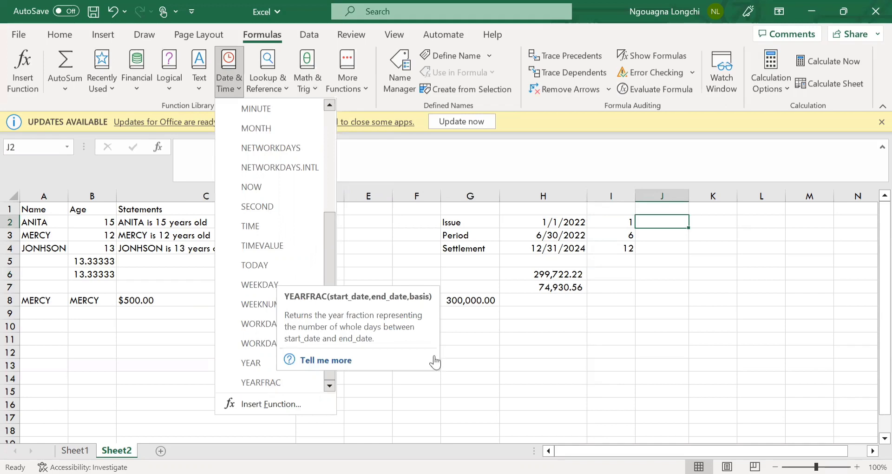
key("Escape")
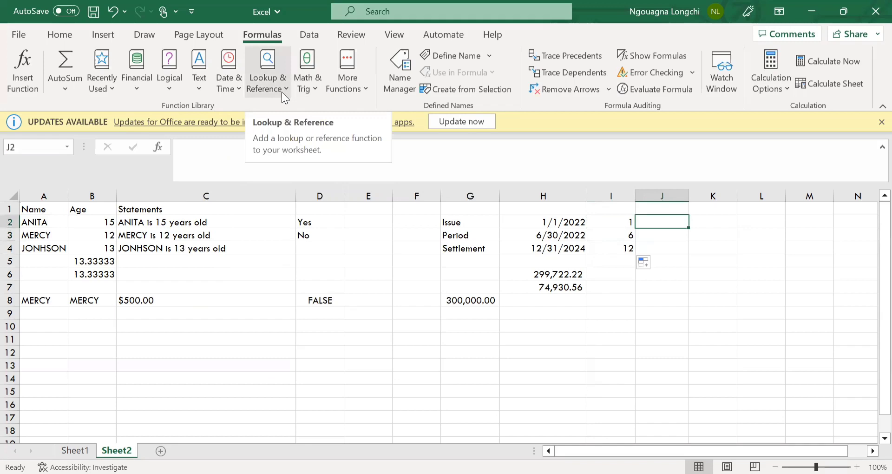
Insert an ADDRESS function in J2 with row number 1, column number 1 and reference type 2
left_click(282, 92)
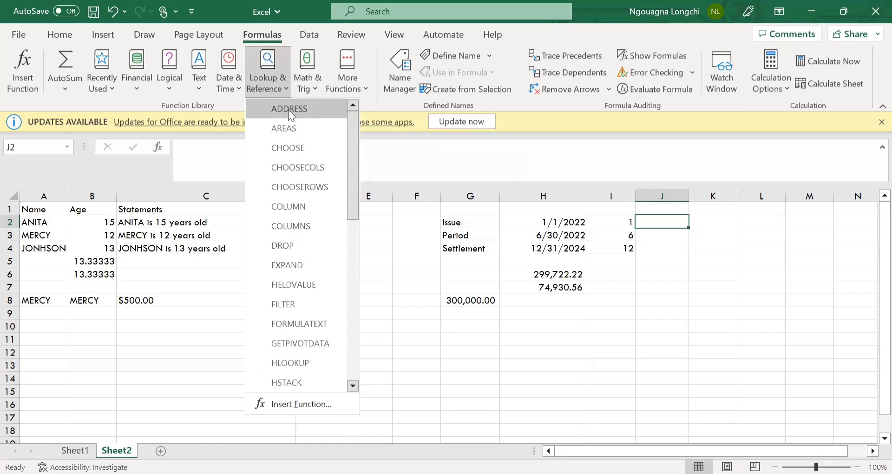
left_click(288, 110)
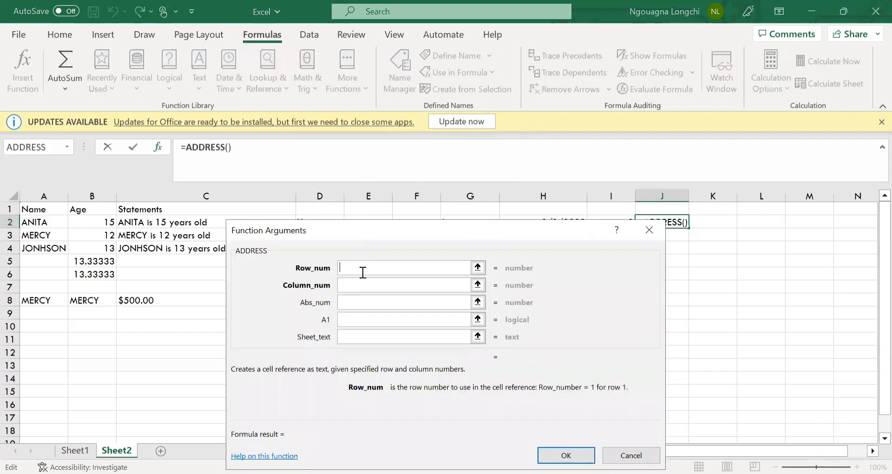
type("1")
left_click(364, 287)
type("1")
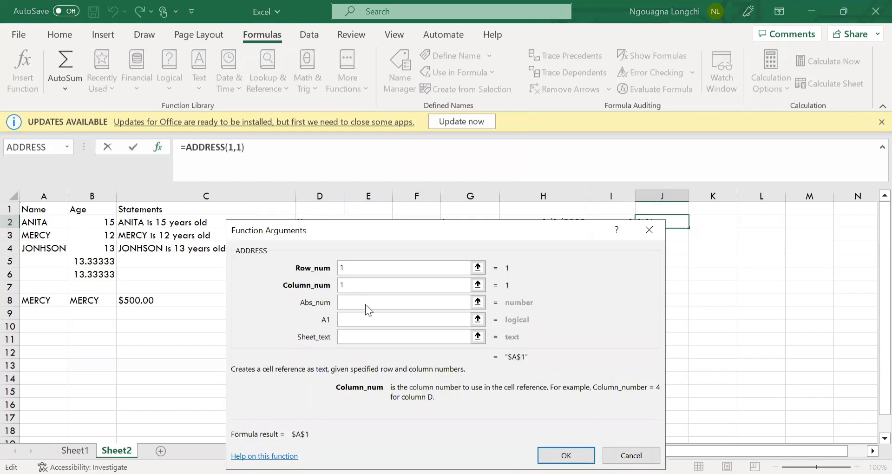
left_click(367, 304)
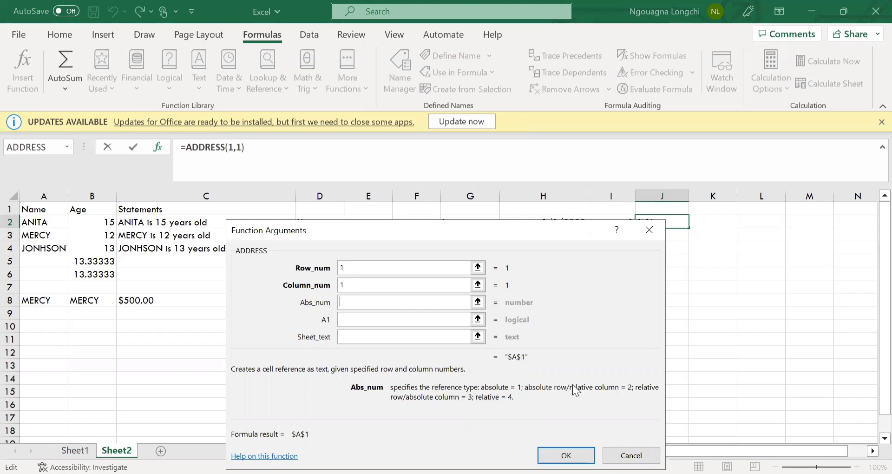
type("2")
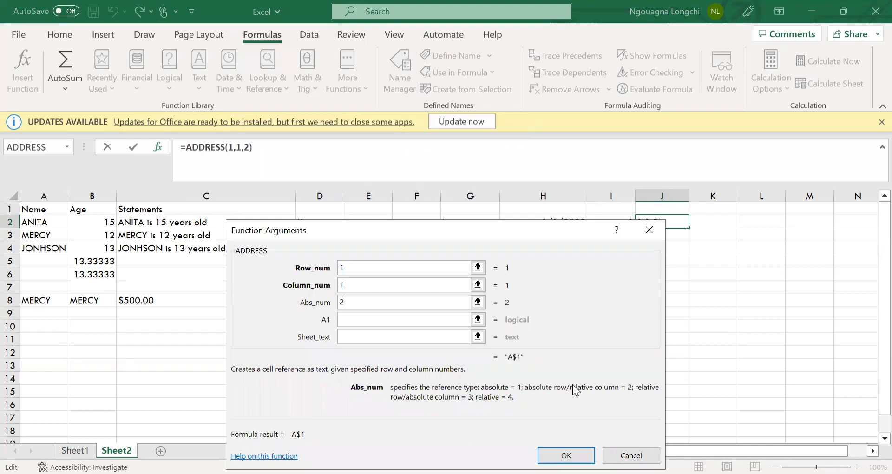
left_click(373, 320)
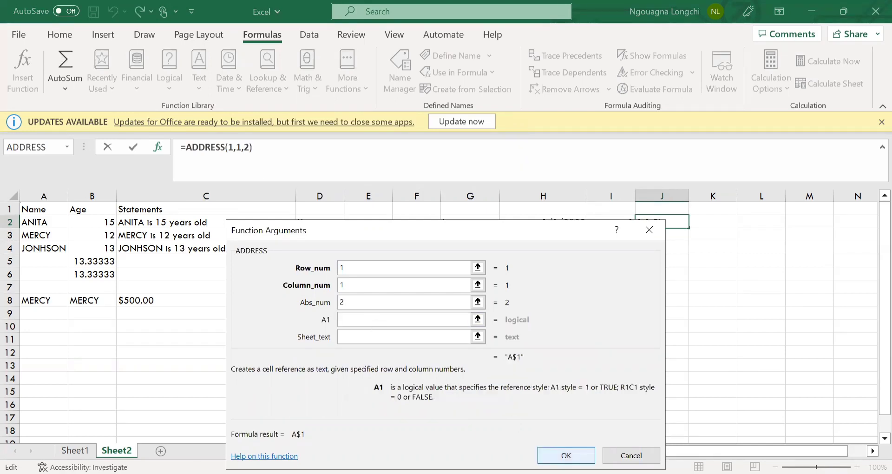
left_click(566, 455)
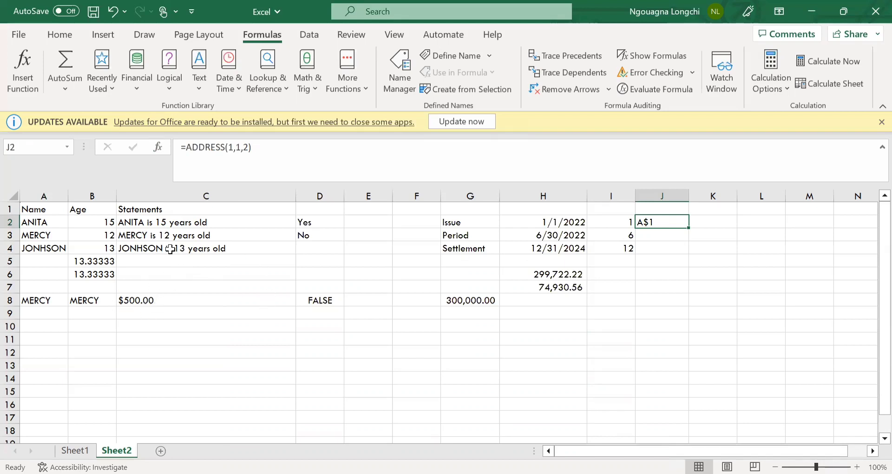
Fill the ADDRESS formula from J2 down to J4
left_click(108, 221)
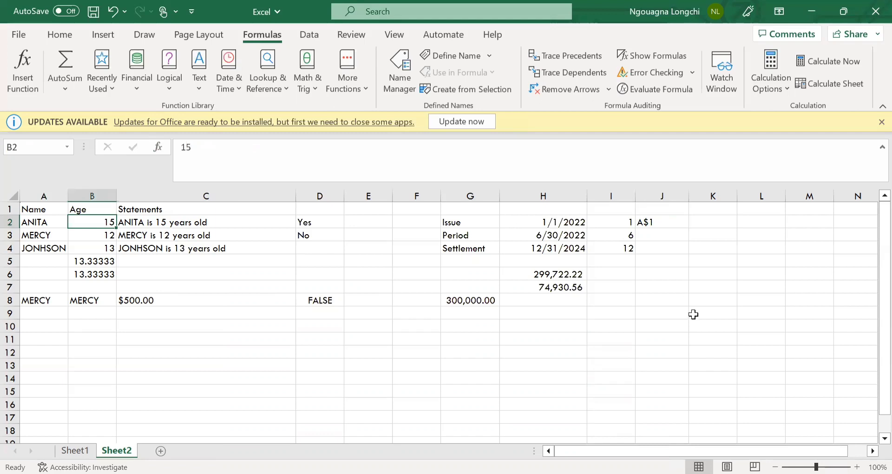
left_click(650, 231)
left_click(652, 222)
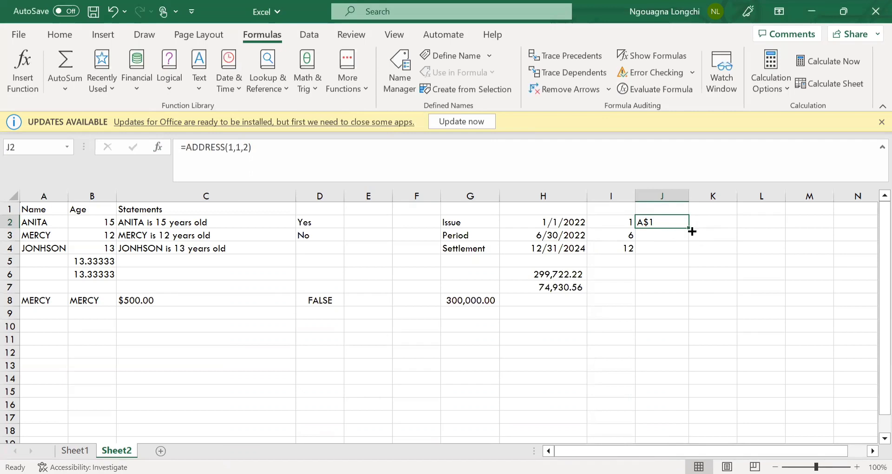
left_click_drag(691, 231, 688, 252)
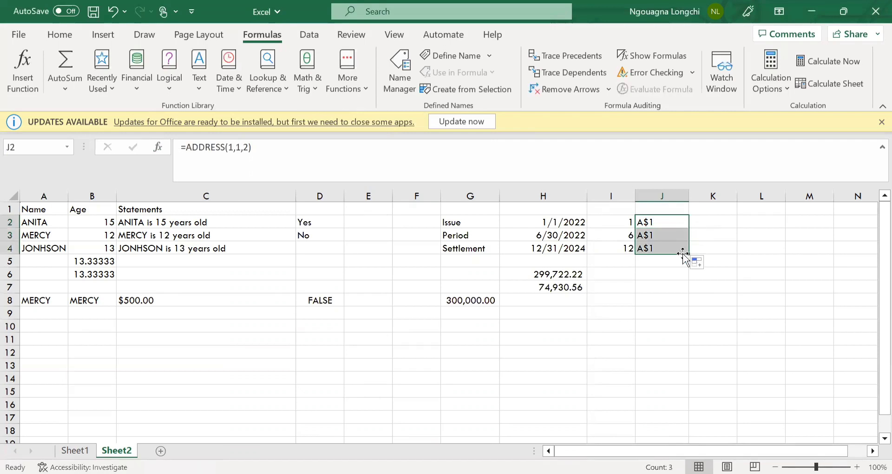
Examine the date formulas in H3 and H4 and the ADDRESS formulas in J2 and J3
left_click(546, 239)
left_click(544, 250)
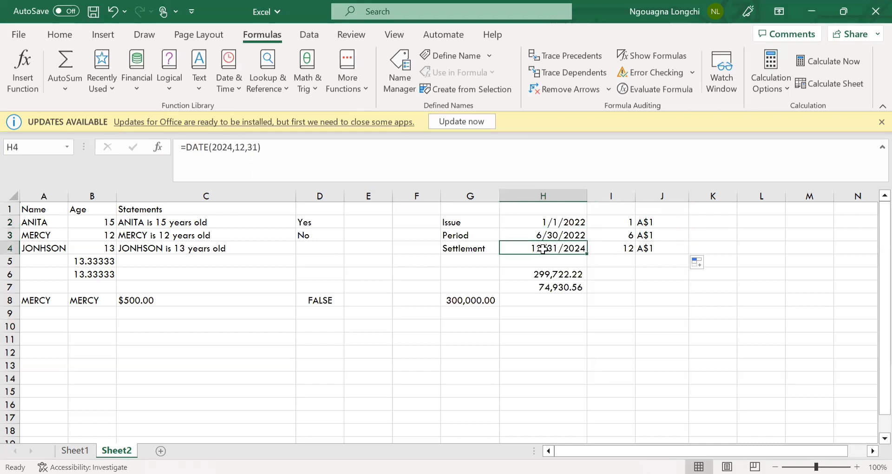
left_click(649, 237)
key("Up")
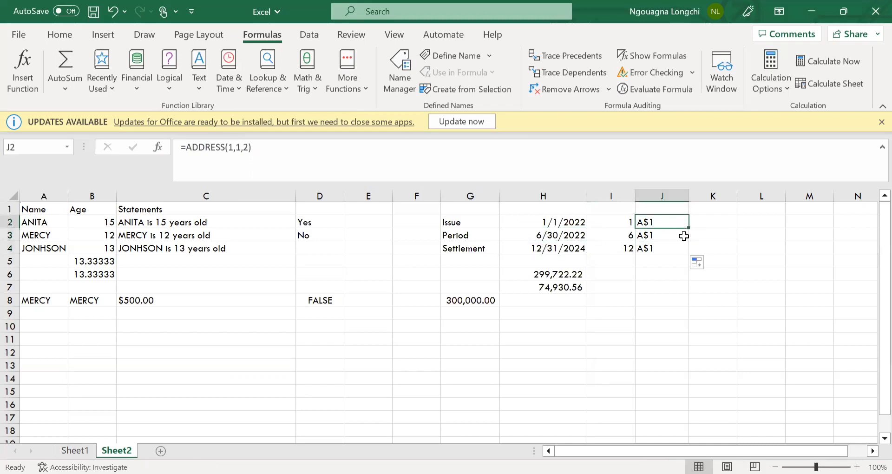
left_click(673, 235)
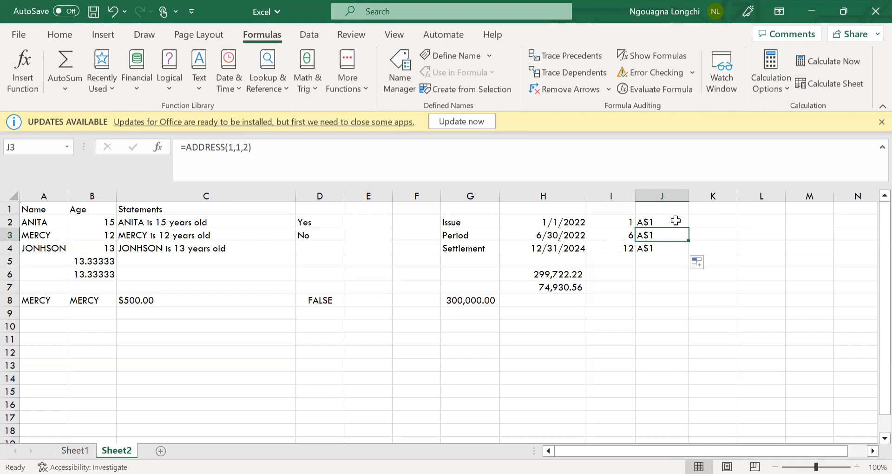
left_click(714, 220)
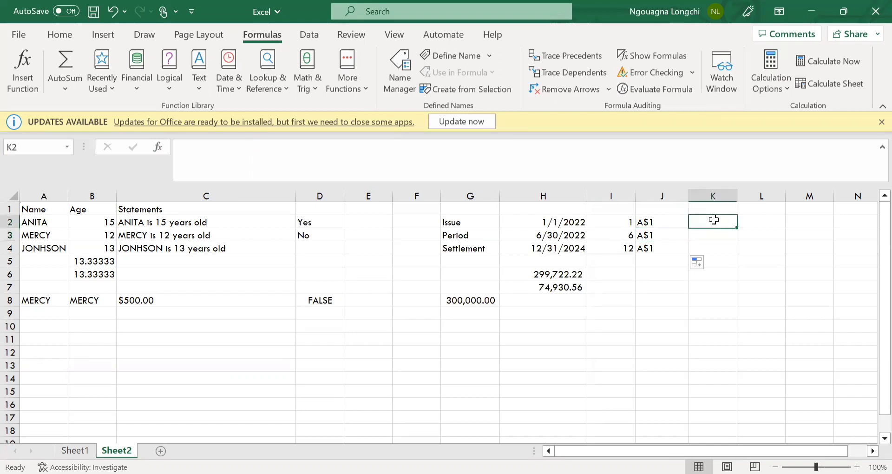
left_click(667, 222)
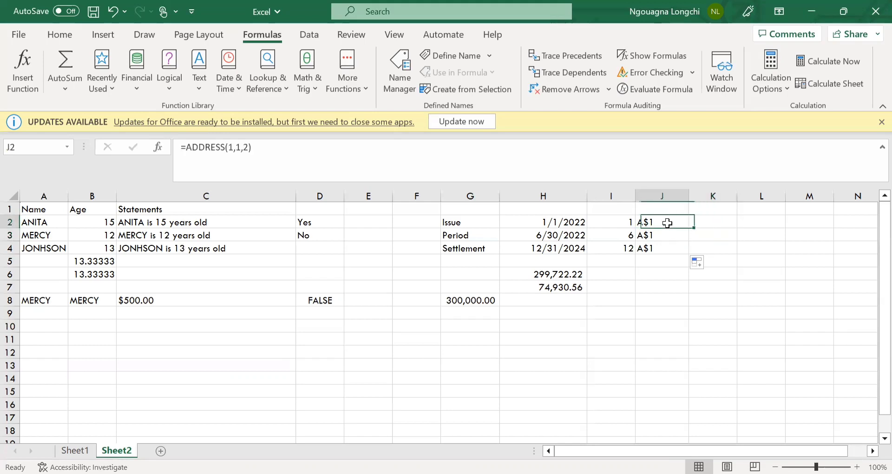
left_click(673, 263)
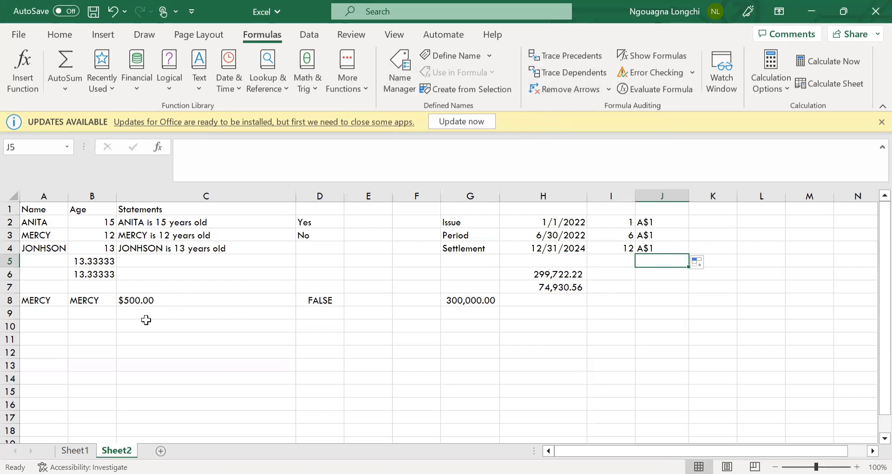
Trace the precedents of the AVERAGE formula in B5
left_click(83, 261)
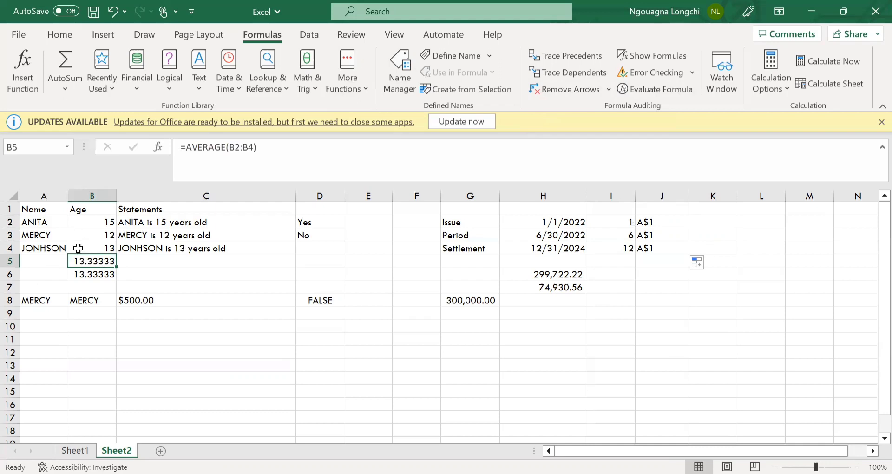
left_click(584, 54)
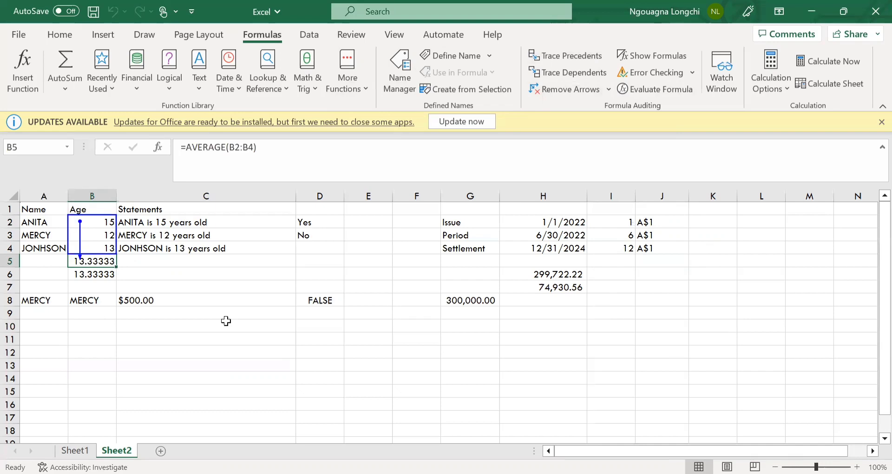
left_click(92, 351)
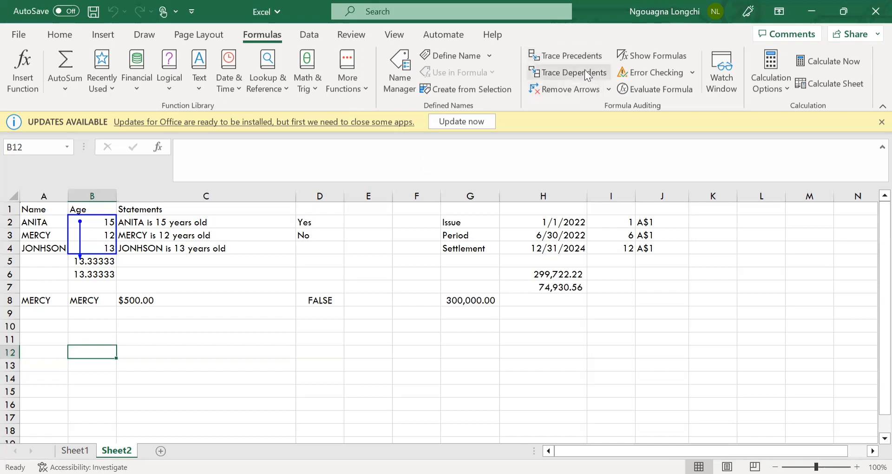
Try to trace the dependents of the AVERAGE formula in B6
left_click(90, 269)
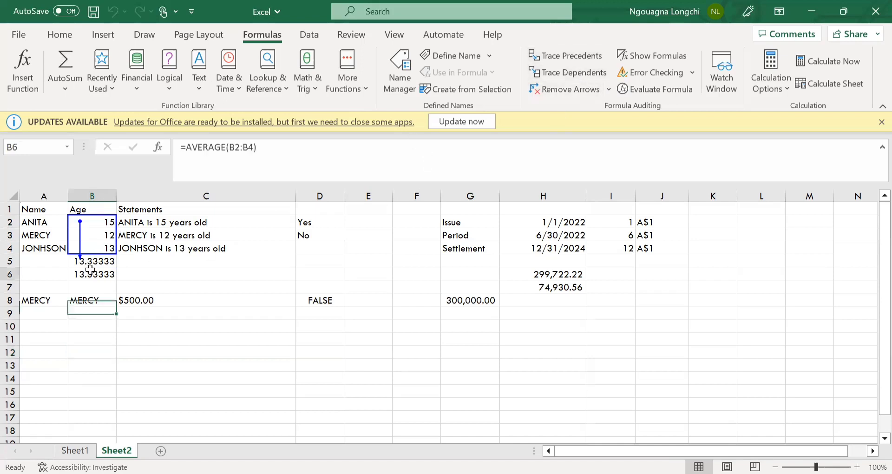
left_click(582, 77)
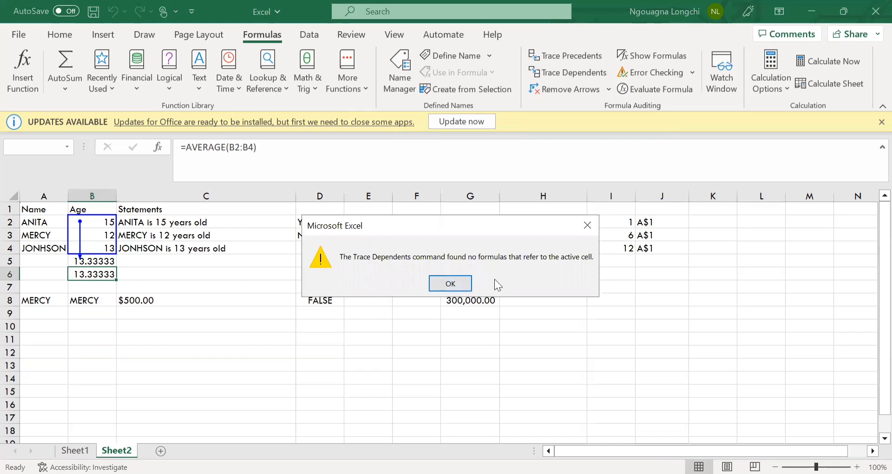
key("Return")
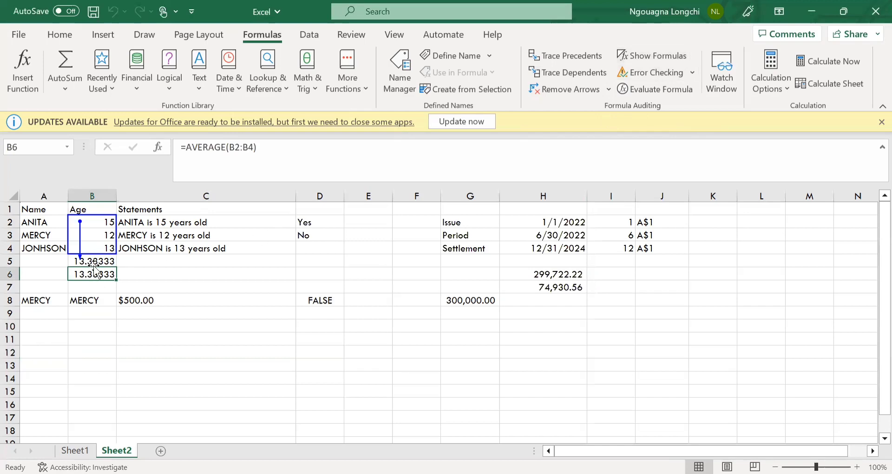
Show the formulas in the sheet's cells and widen column D to reveal more of its formulas
left_click(665, 58)
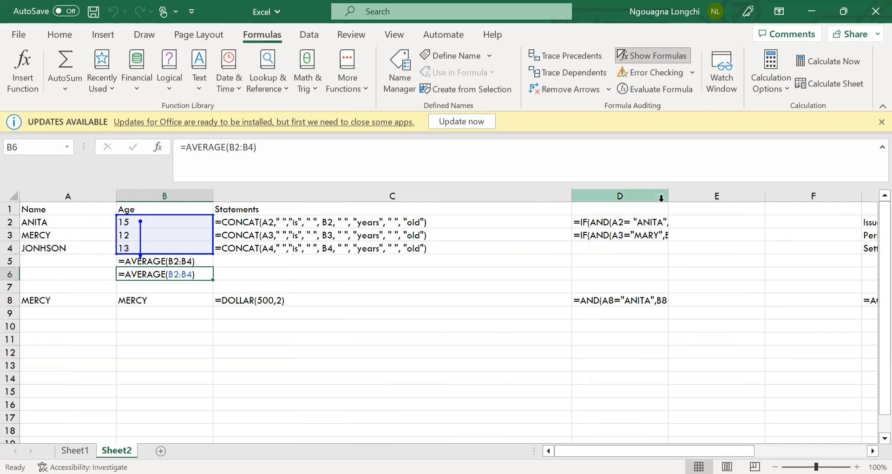
left_click_drag(668, 197, 718, 205)
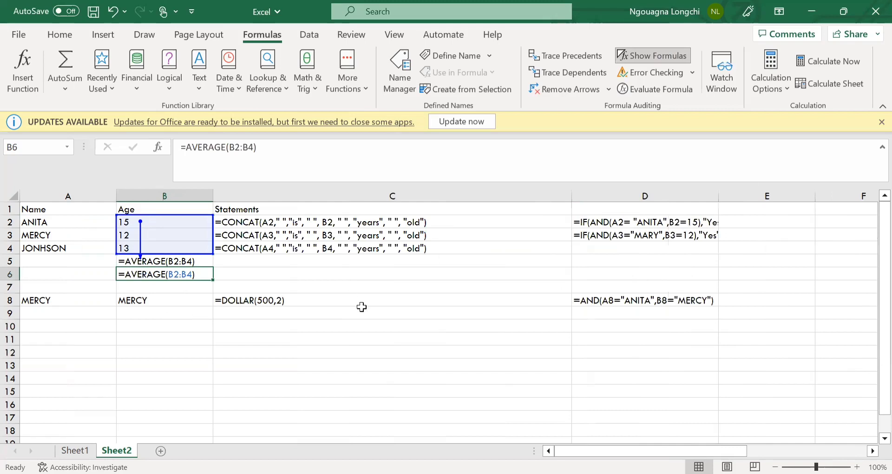
left_click(449, 274)
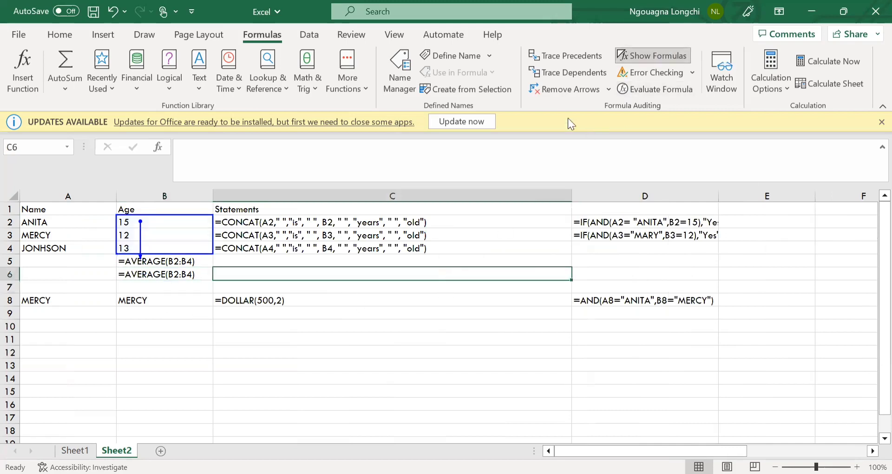
Switch the sheet's cells from formulas back to calculated results and review the available calculation options without changing the mode
left_click(661, 55)
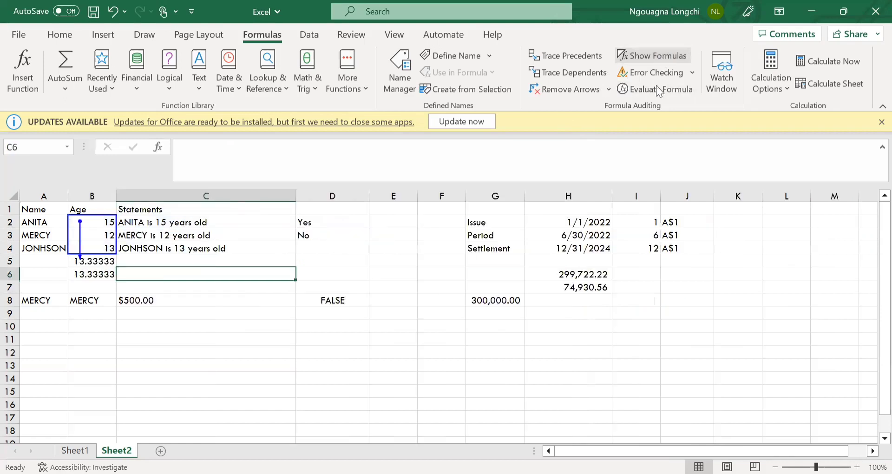
left_click(635, 338)
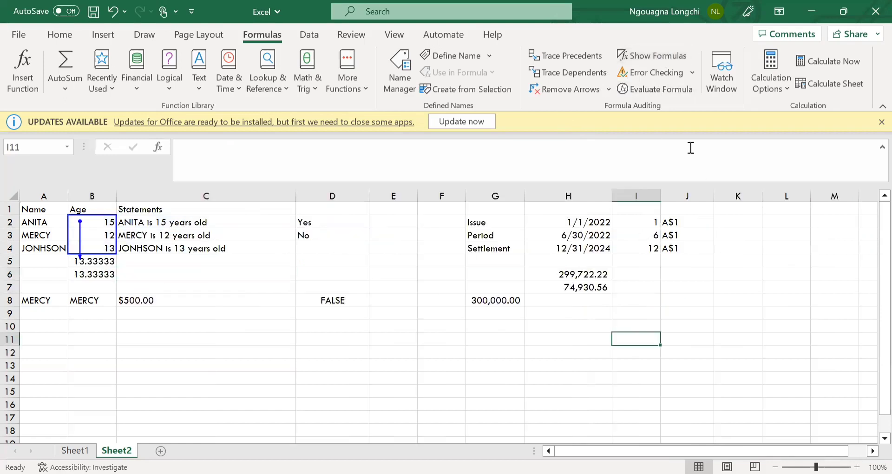
left_click(784, 94)
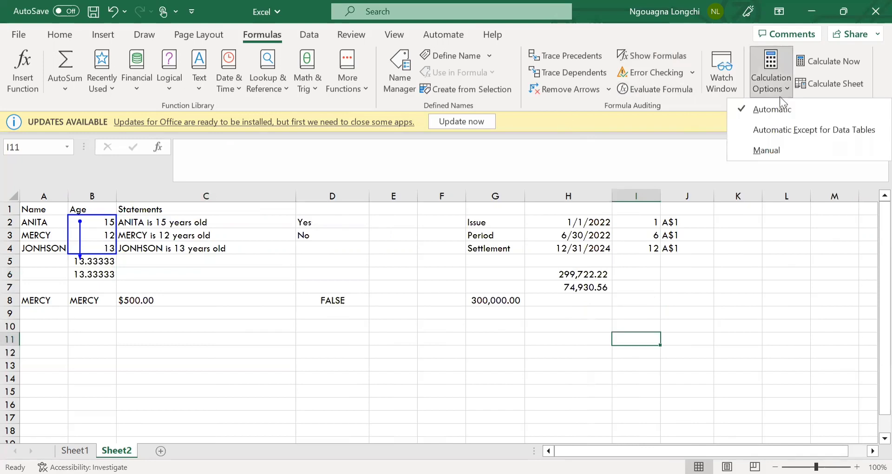
left_click(754, 284)
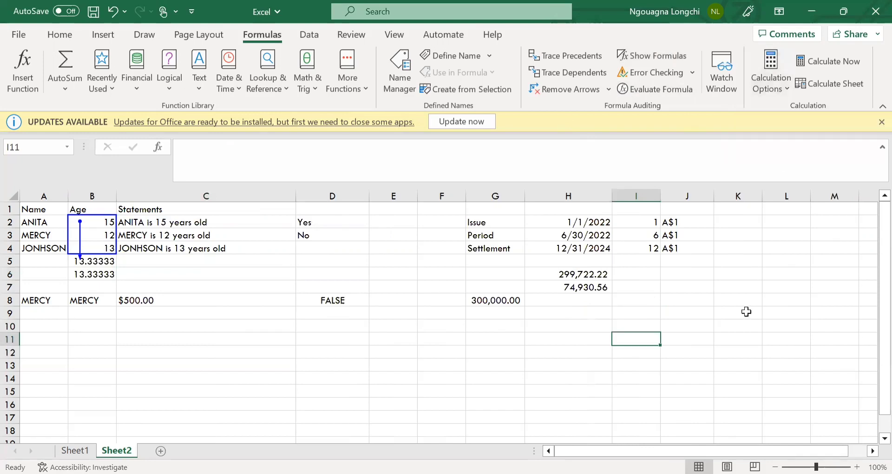
left_click(235, 384)
left_click(568, 339)
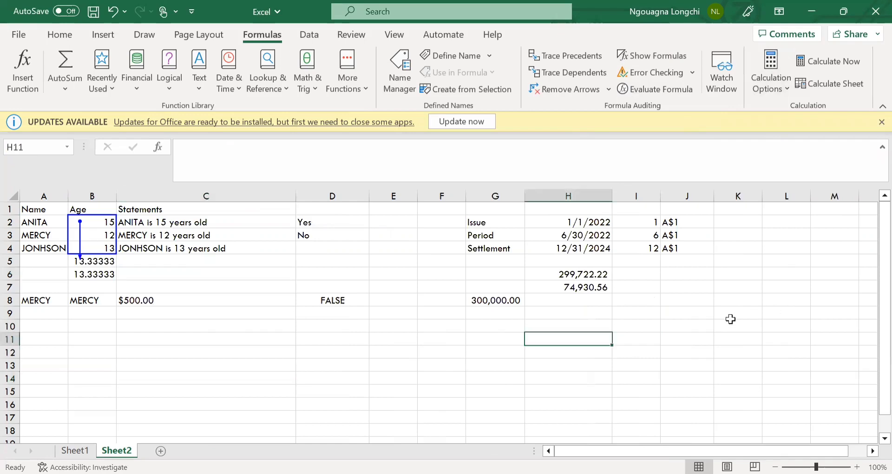
left_click(688, 338)
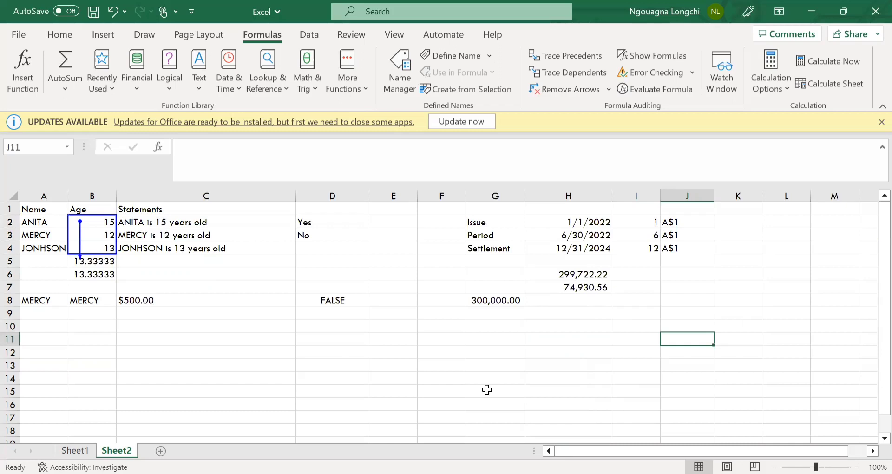
key("alt+Tab")
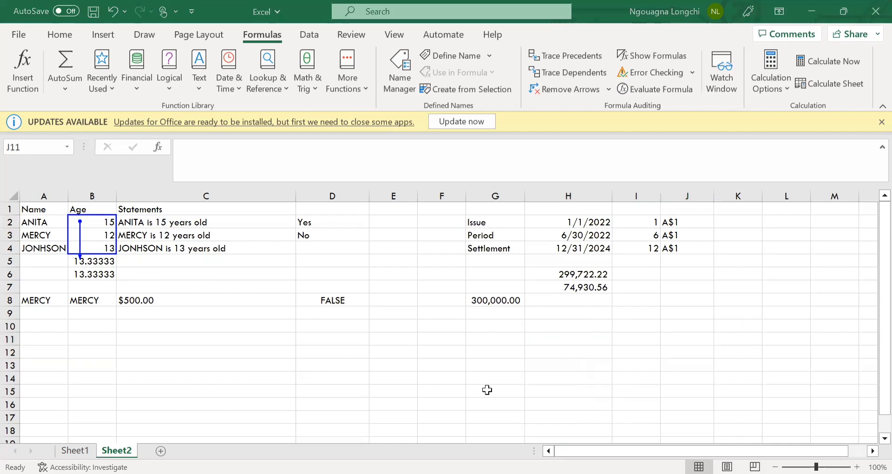